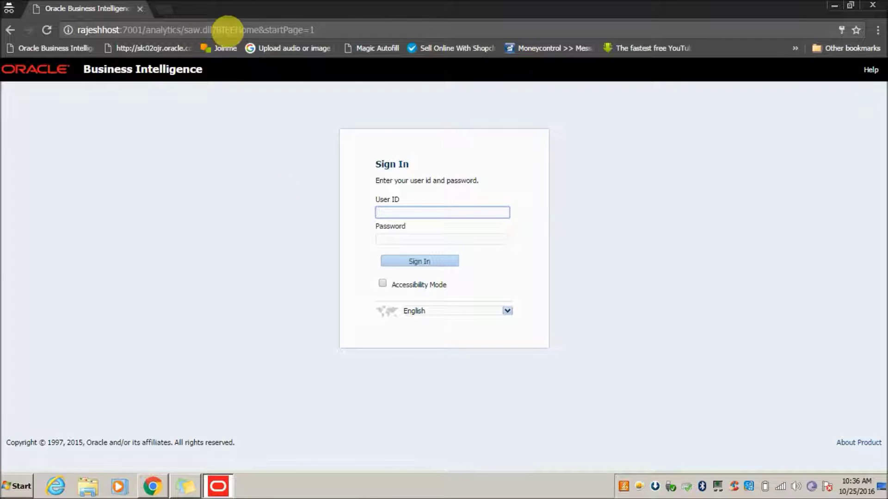
Step: Point out the word 'analytics' in the sign-in page address
click(218, 30)
click(220, 29)
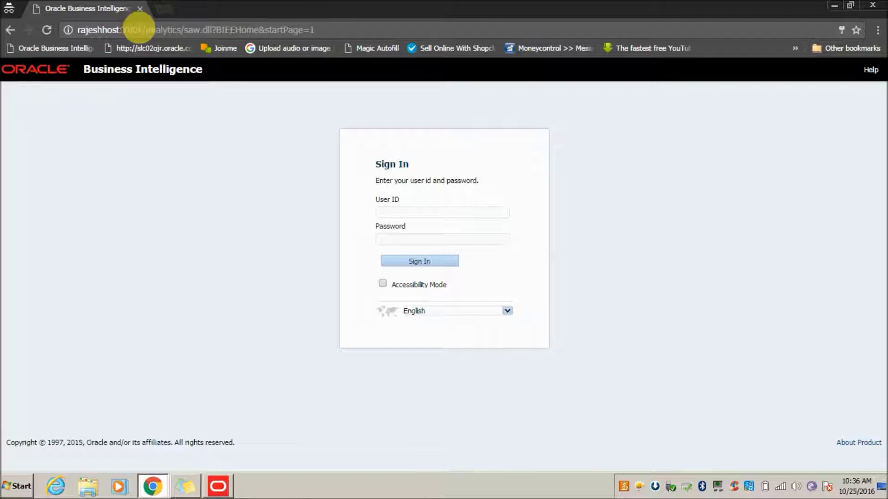
drag(146, 30, 185, 30)
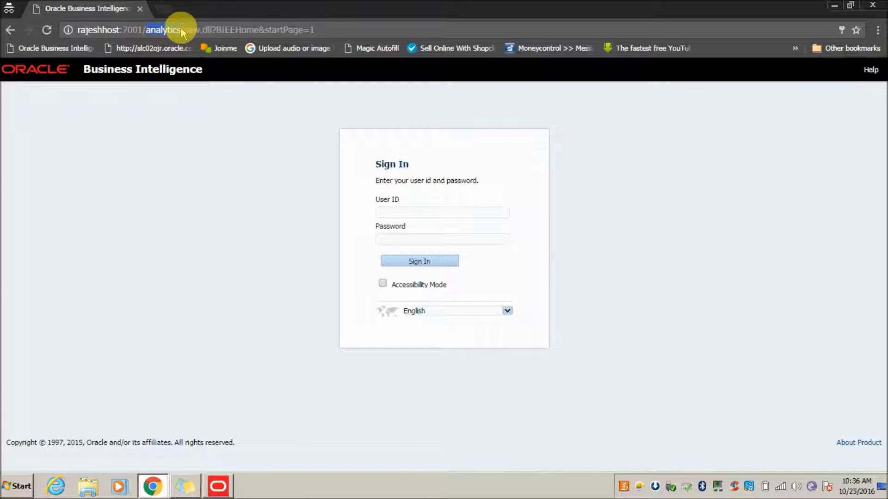
click(257, 212)
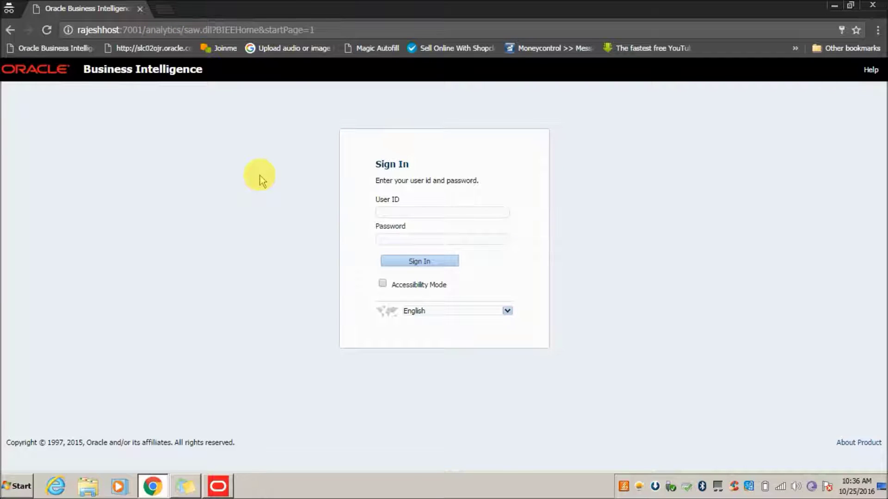
Step: Sign in with the saved user ID and bring up the dashboard's New menu
click(419, 212)
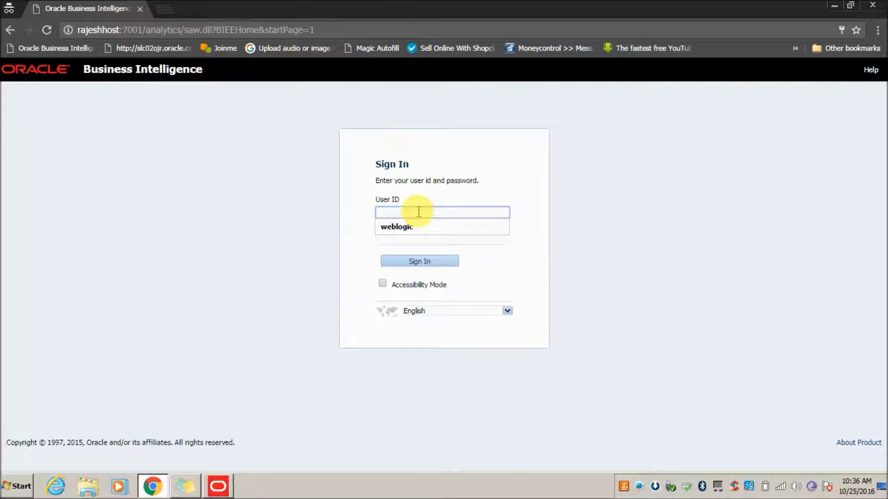
click(419, 225)
click(402, 260)
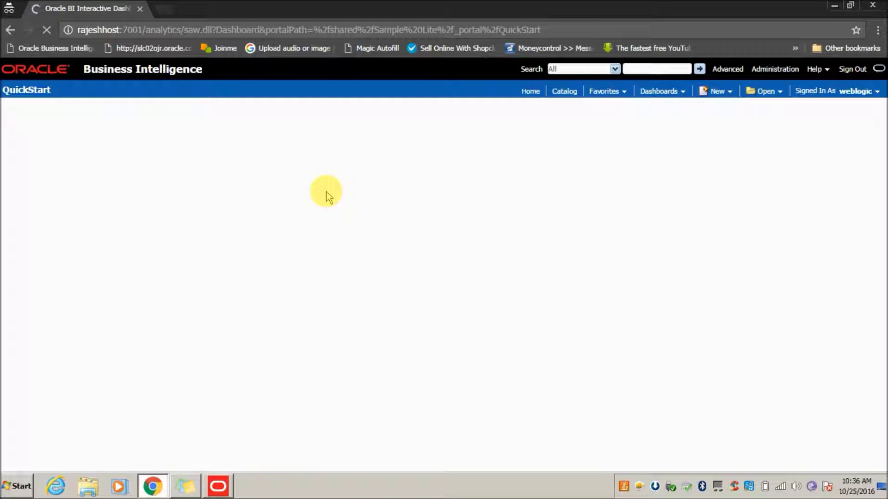
click(716, 92)
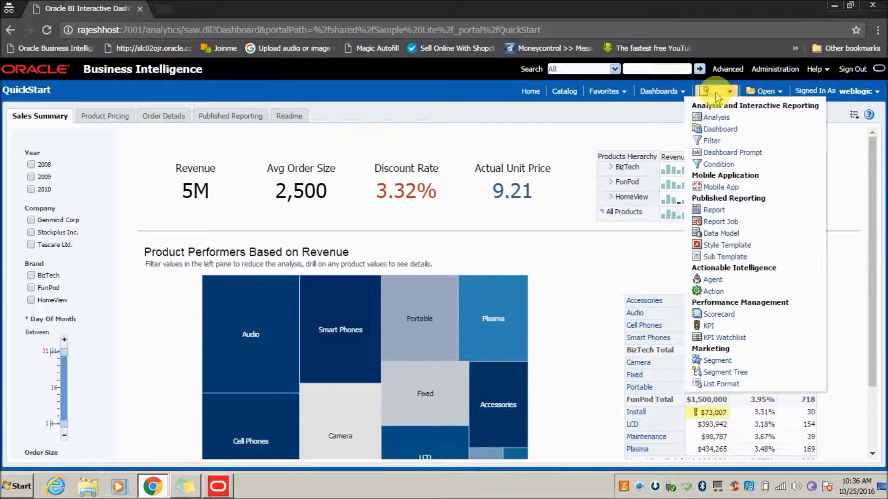
Step: Create a new analysis on the Sample Sales Lite subject area
click(715, 120)
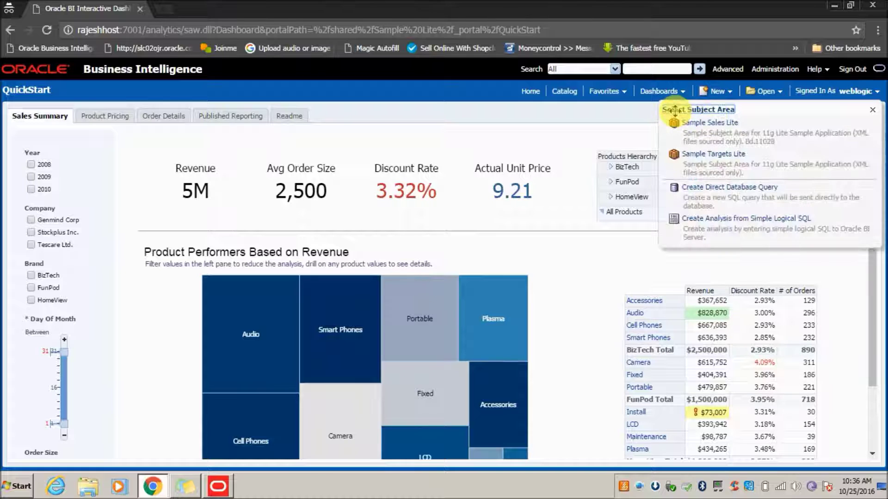
click(722, 131)
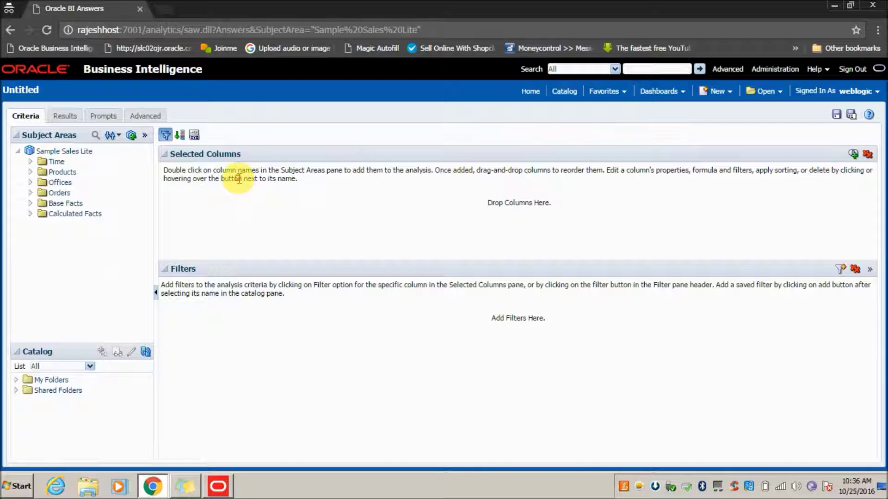
click(56, 153)
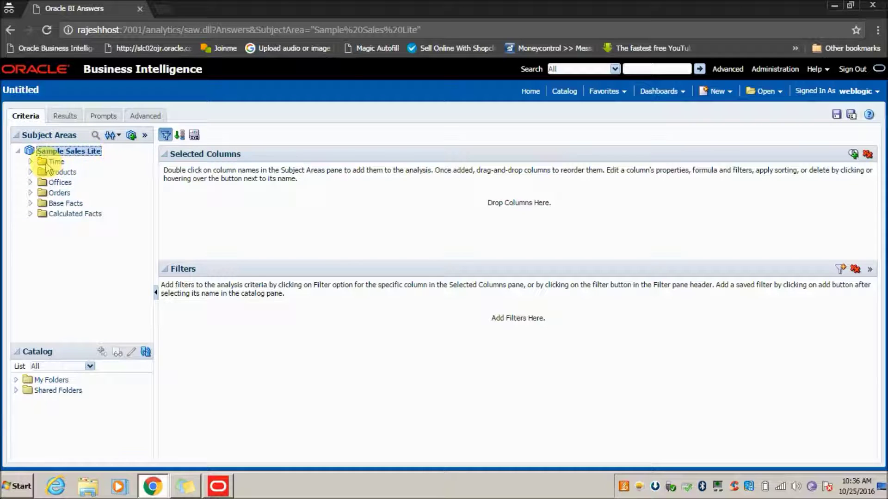
click(55, 162)
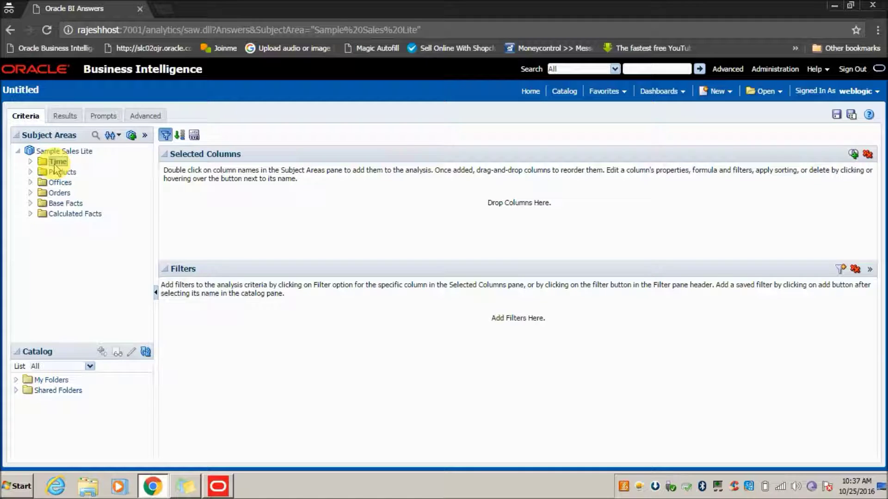
click(30, 163)
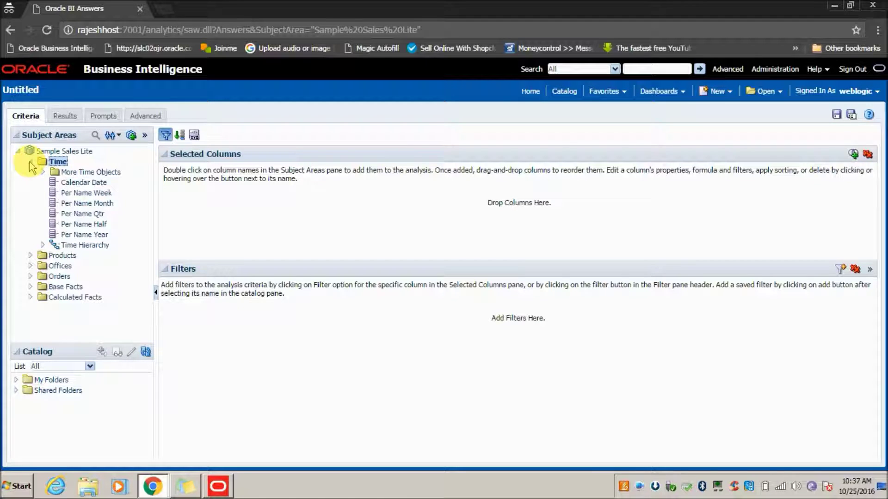
click(76, 182)
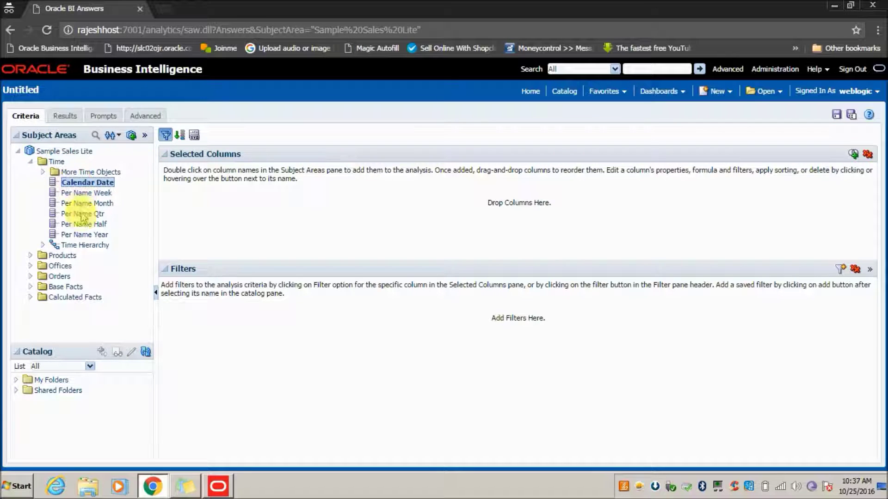
click(84, 224)
click(80, 183)
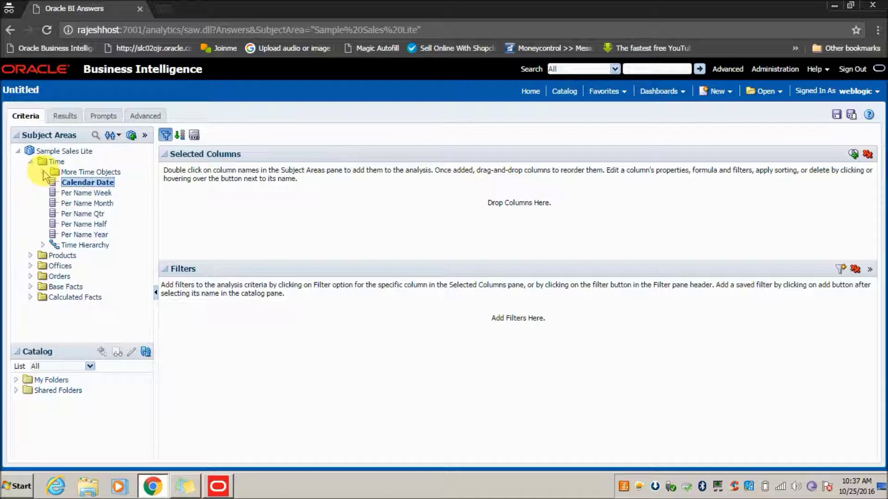
click(31, 162)
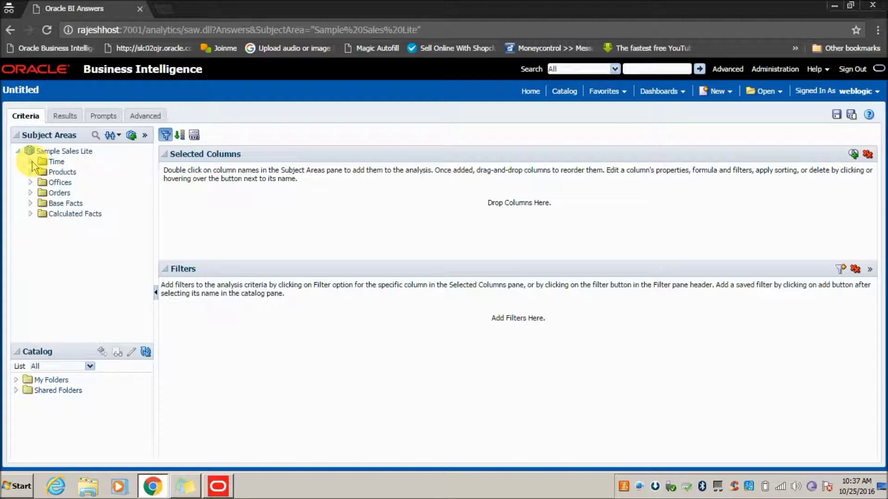
click(60, 183)
click(60, 193)
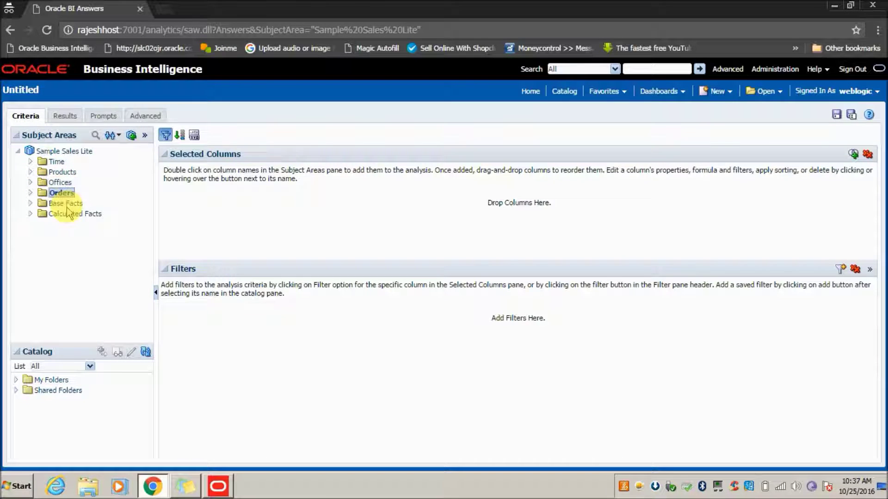
click(68, 204)
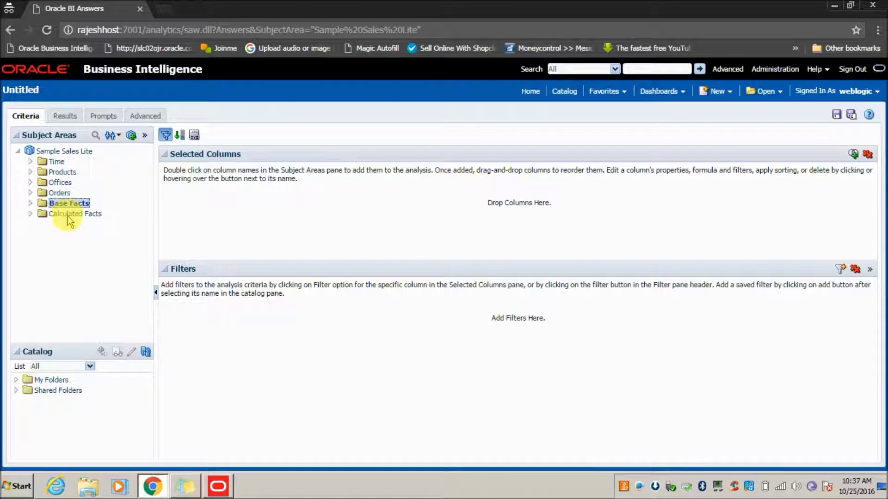
click(69, 215)
click(31, 214)
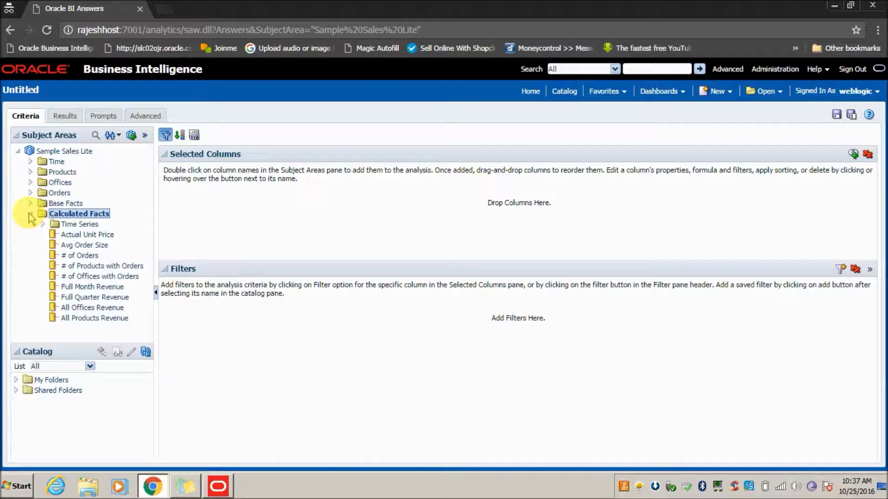
click(30, 214)
click(31, 214)
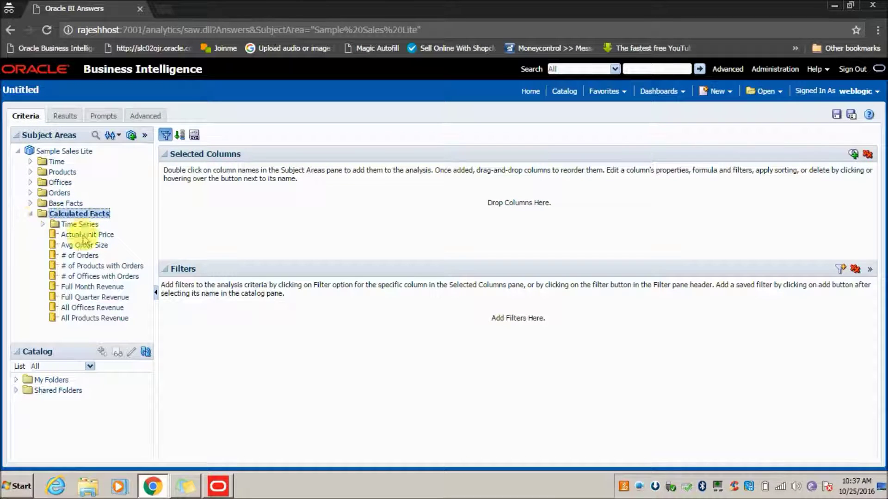
click(31, 215)
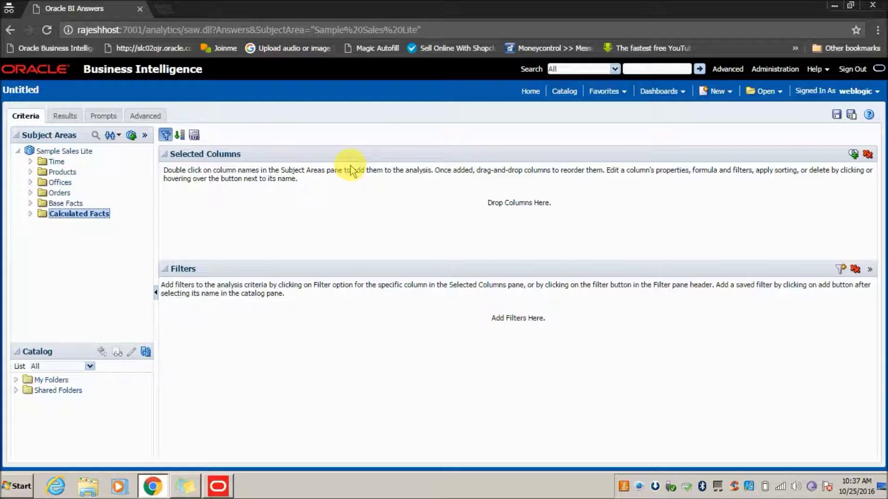
double_click(17, 119)
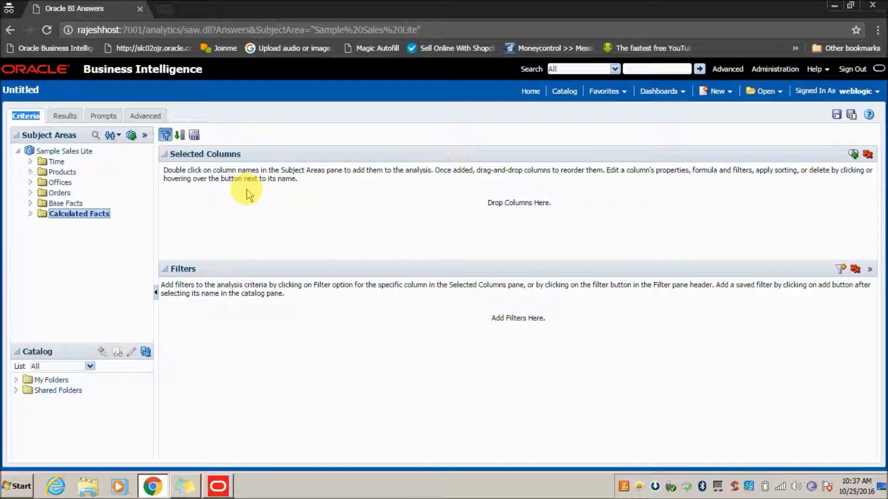
Step: Look over the Results and Prompts tabs, then view the Analysis XML and issued SQL on Advanced
click(64, 117)
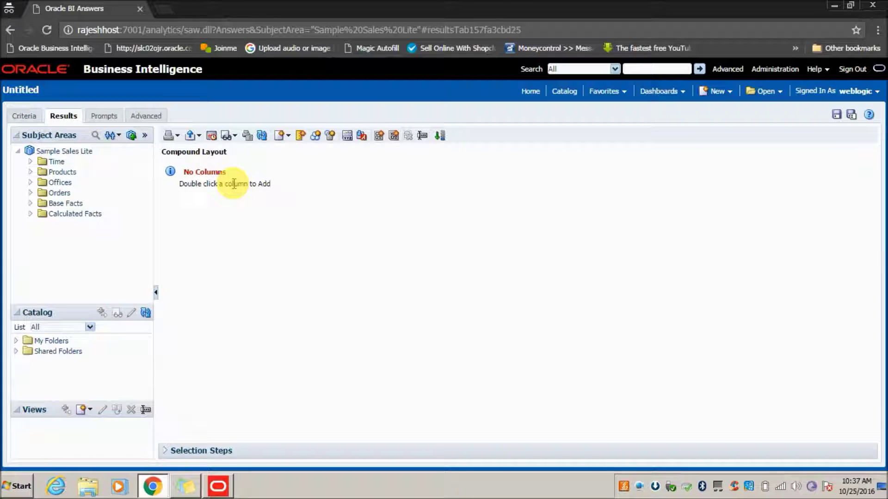
double_click(63, 115)
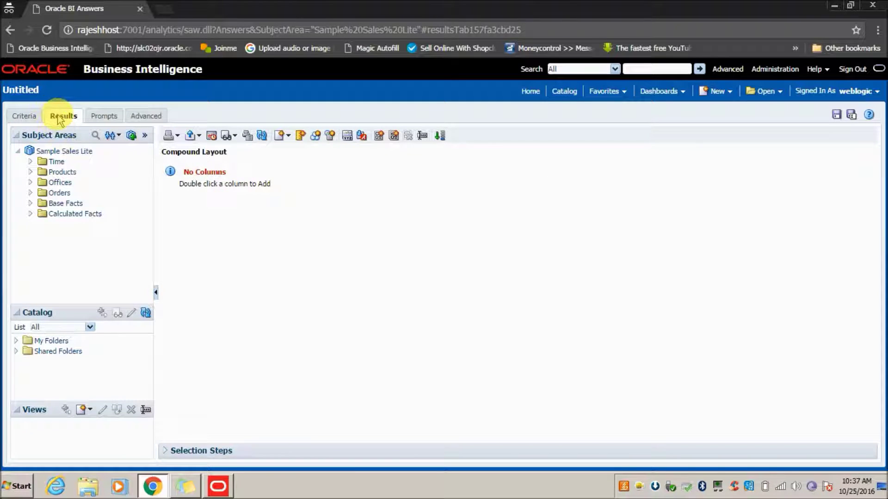
click(104, 117)
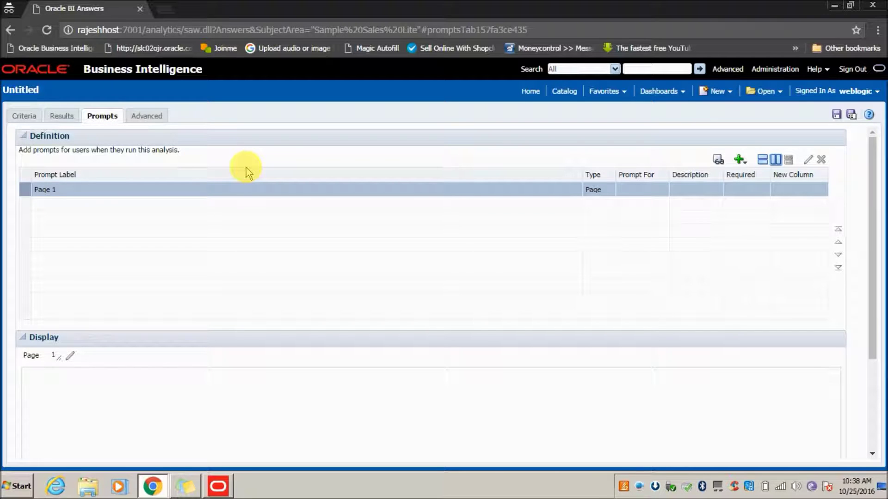
click(147, 117)
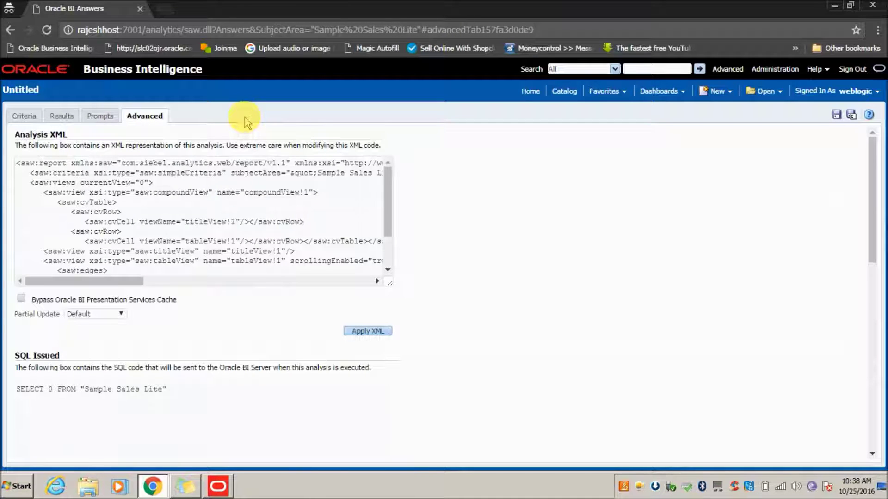
double_click(35, 138)
click(35, 138)
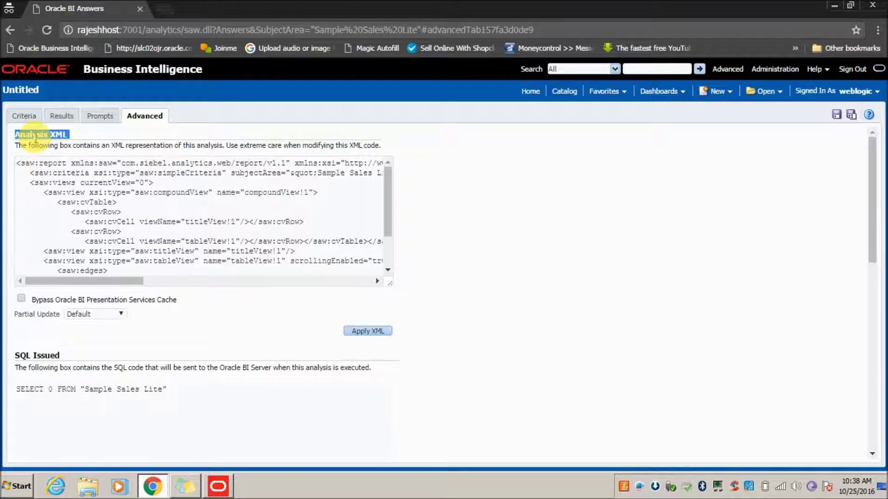
click(191, 210)
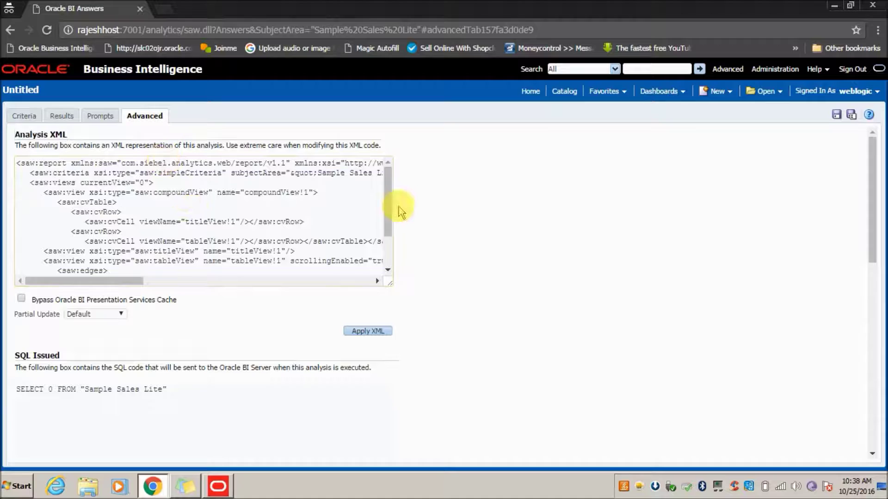
mouse_move(387, 193)
mouse_down()
mouse_move(386, 254)
mouse_move(393, 185)
mouse_up()
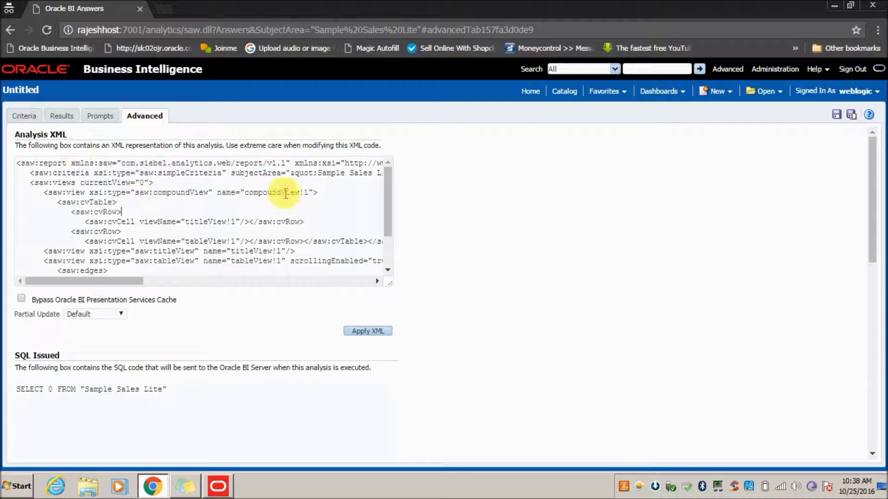
double_click(286, 194)
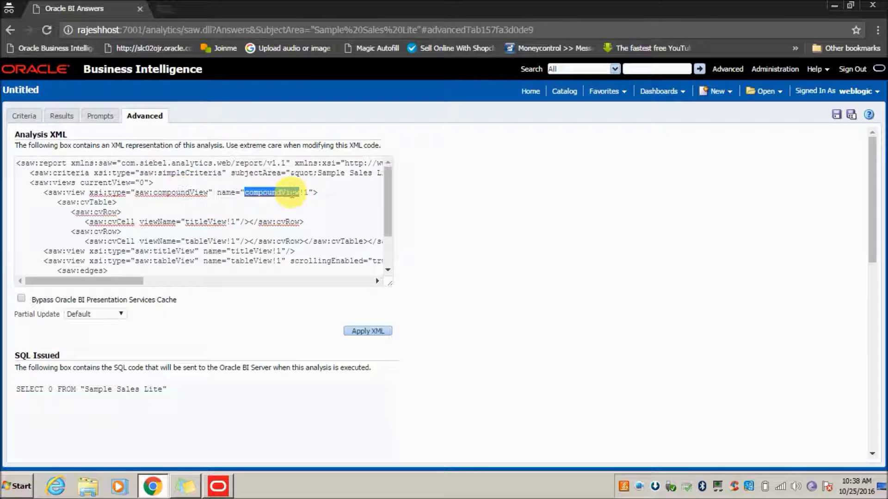
click(193, 222)
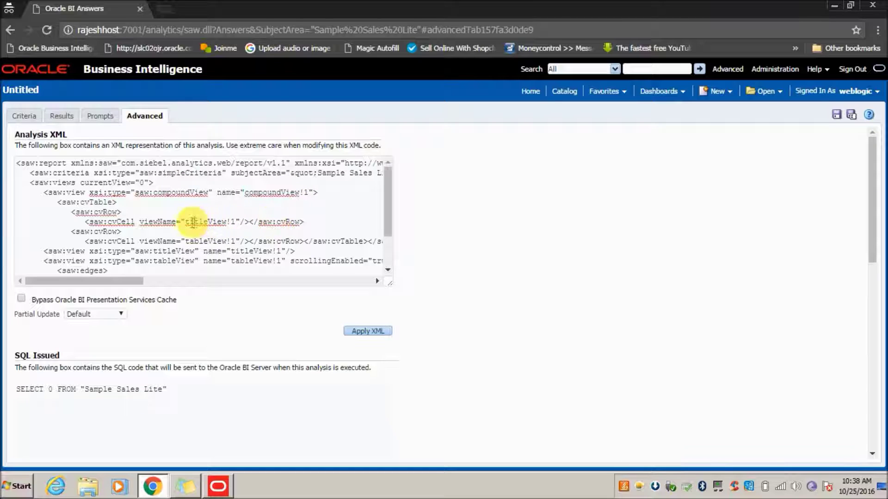
double_click(214, 223)
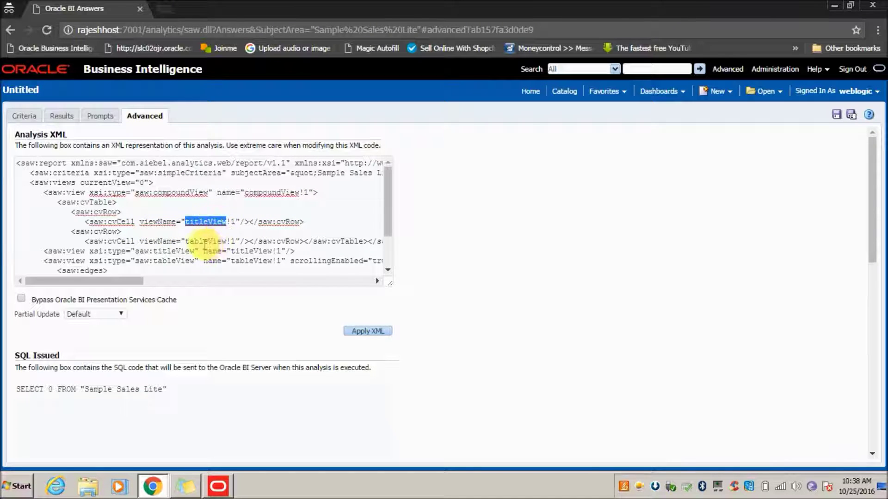
click(203, 242)
double_click(203, 243)
drag(388, 198, 387, 240)
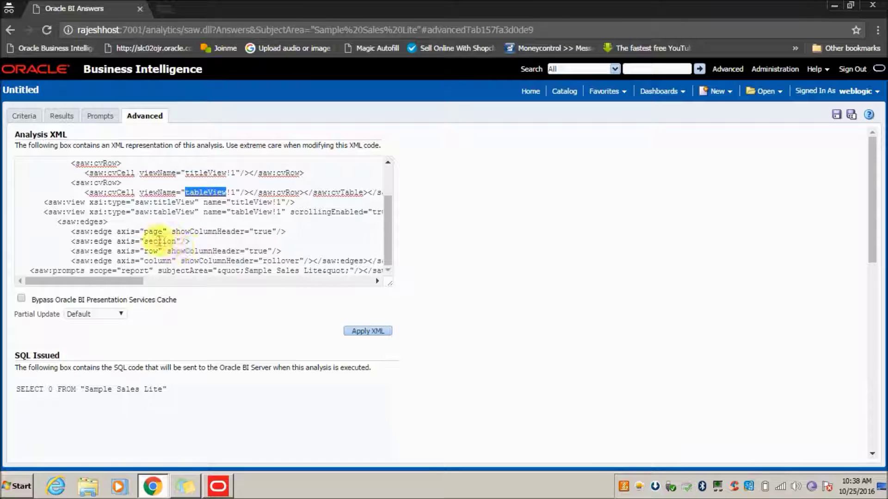
double_click(195, 251)
click(153, 245)
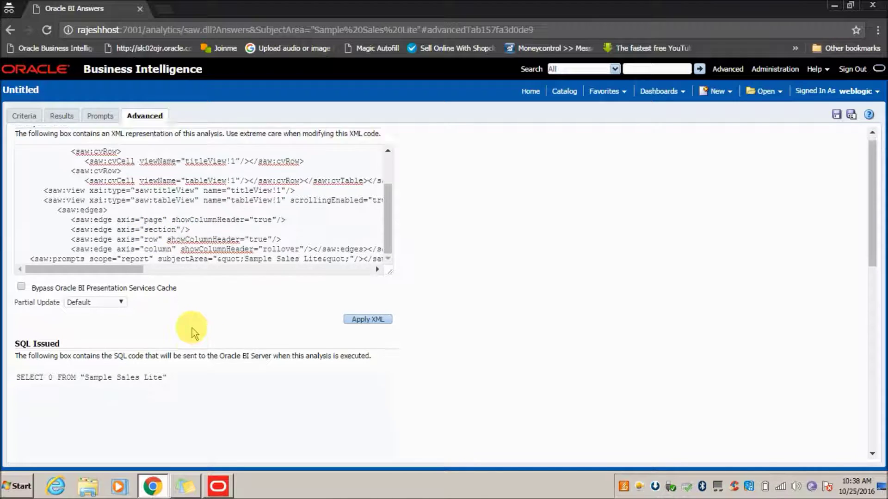
scroll(192, 328, down, 2)
scroll(192, 328, down, 2)
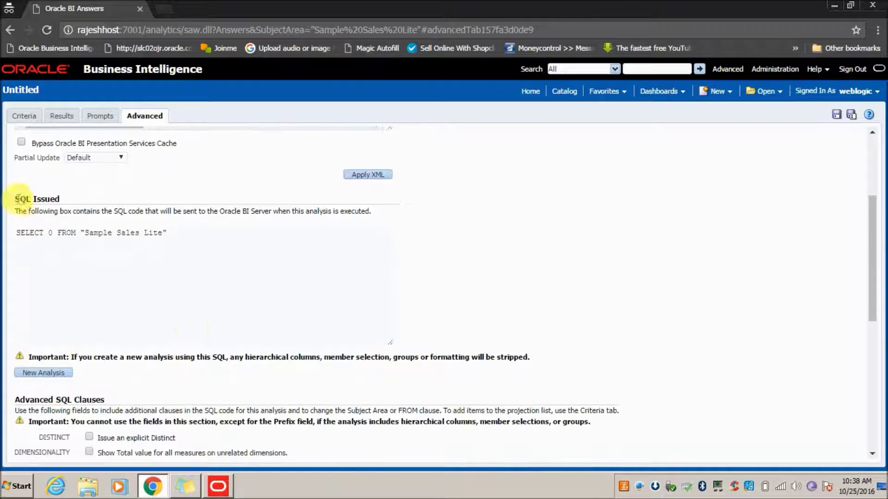
drag(16, 200, 59, 200)
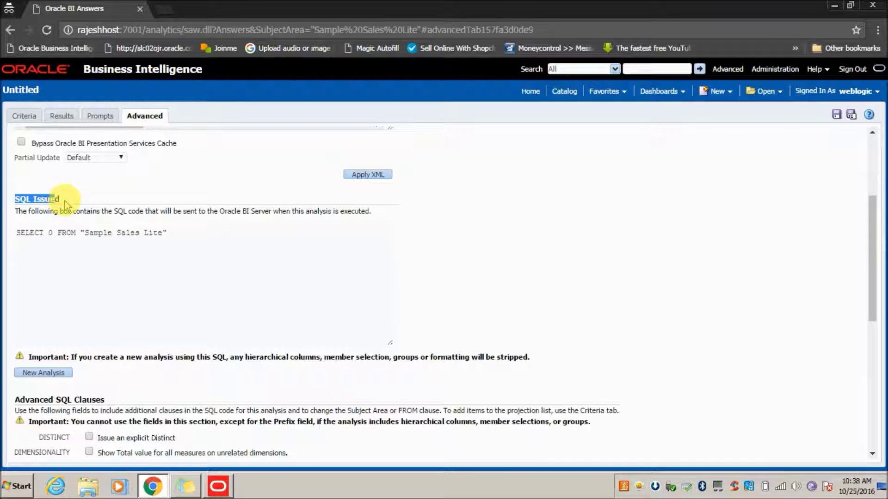
click(103, 230)
triple_click(169, 231)
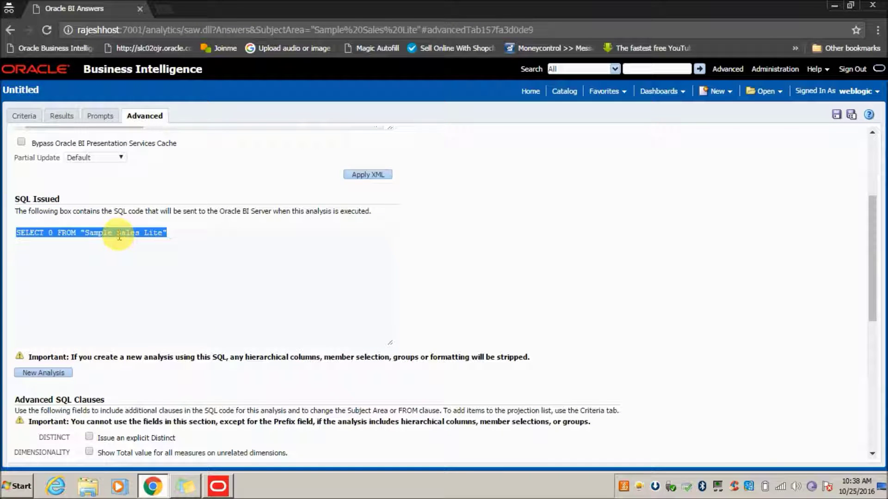
click(102, 269)
scroll(102, 270, down, 4)
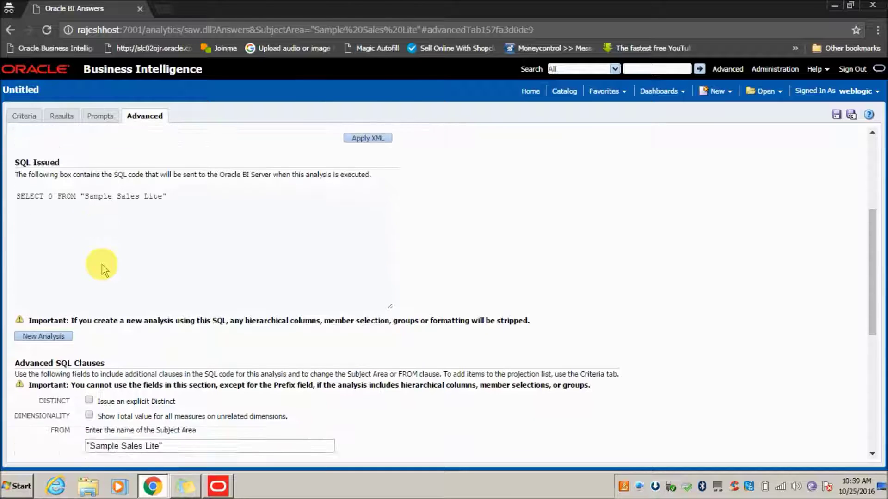
Step: Scroll through the Advanced SQL Clauses and Query Performance settings, then return to Criteria
scroll(102, 270, down, 1)
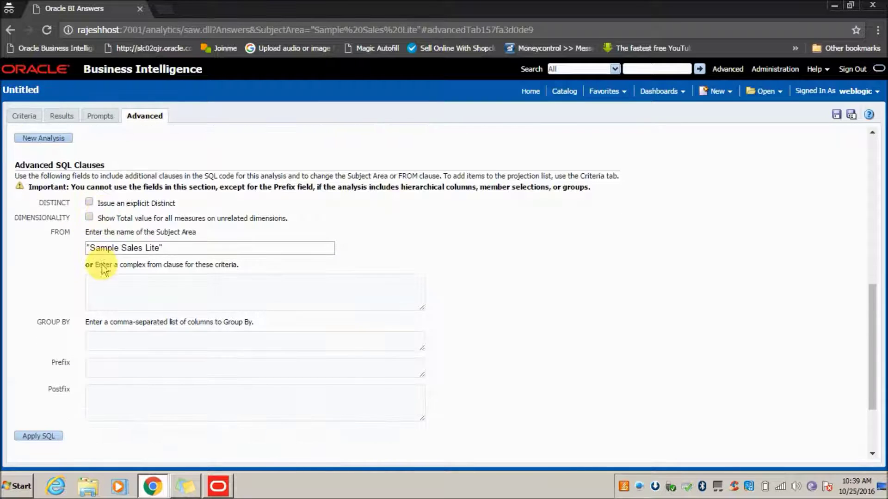
triple_click(89, 160)
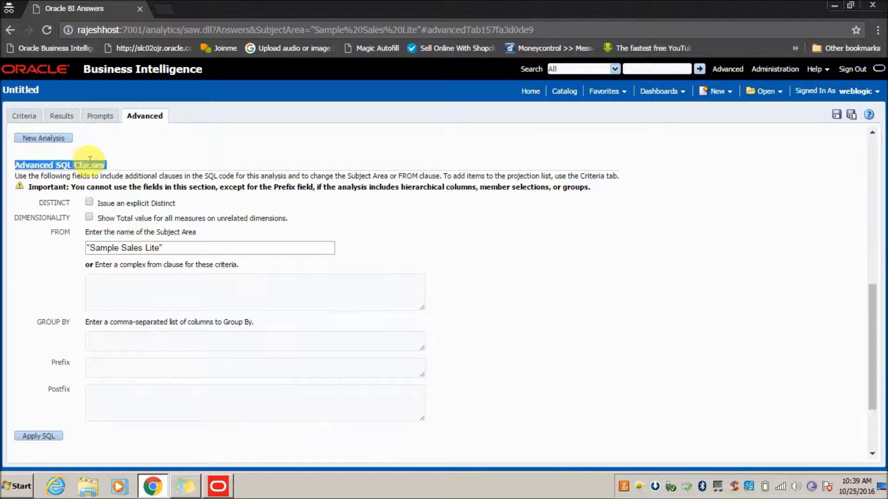
click(59, 226)
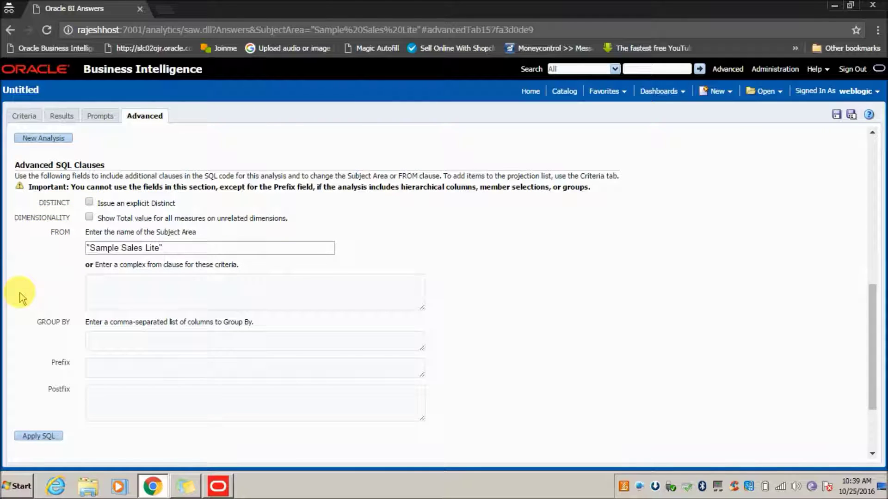
scroll(20, 296, down, 1)
click(171, 243)
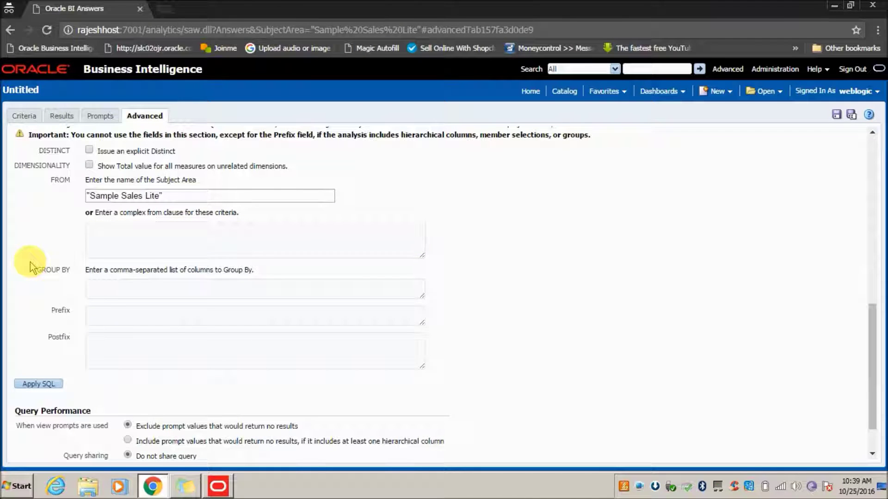
scroll(30, 267, down, 1)
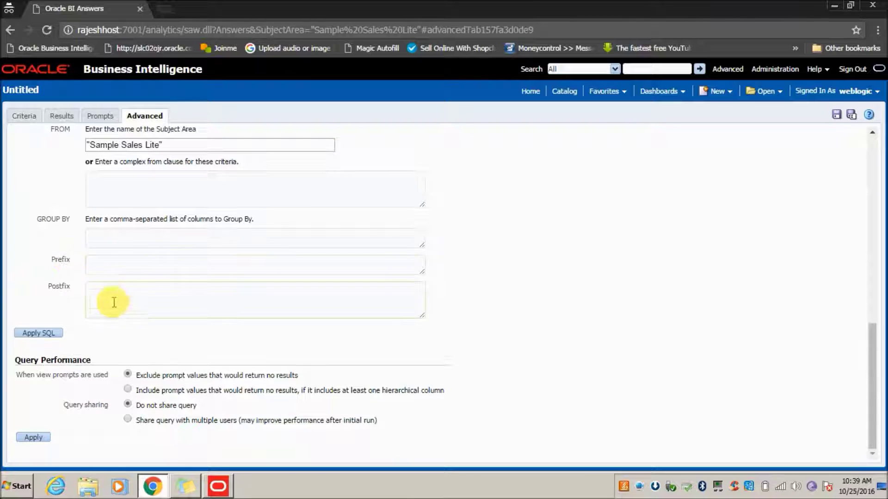
click(23, 271)
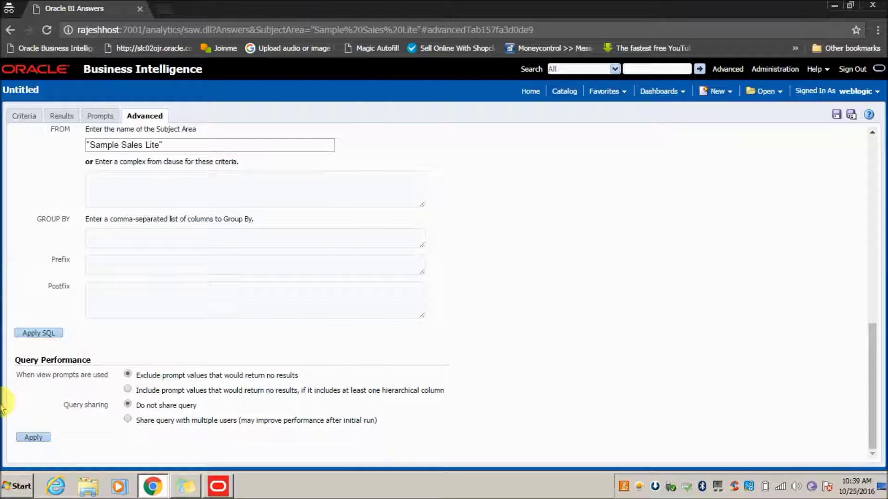
scroll(39, 411, up, 10)
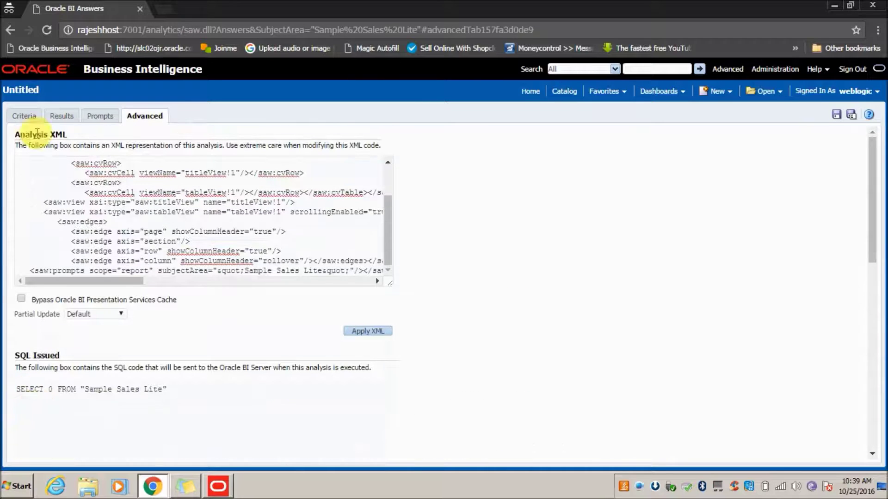
click(26, 117)
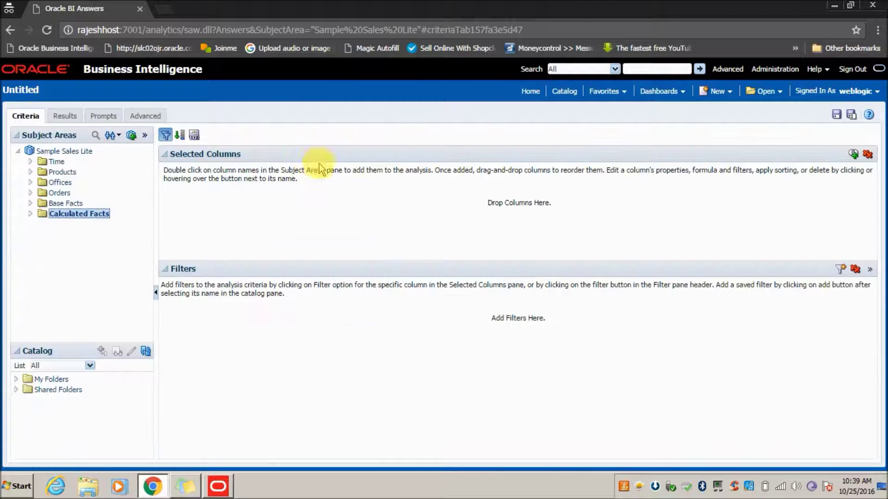
Step: Add Time > Per Name Year and Products > Brand to the selected columns
click(30, 161)
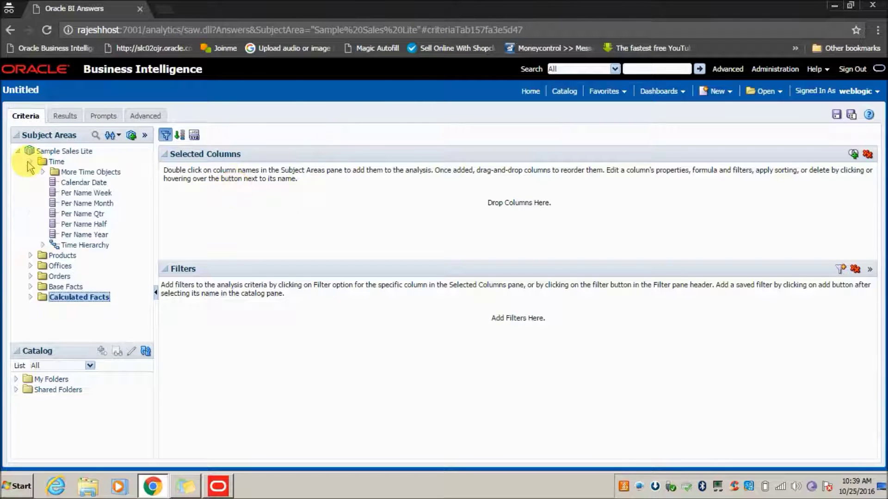
double_click(83, 235)
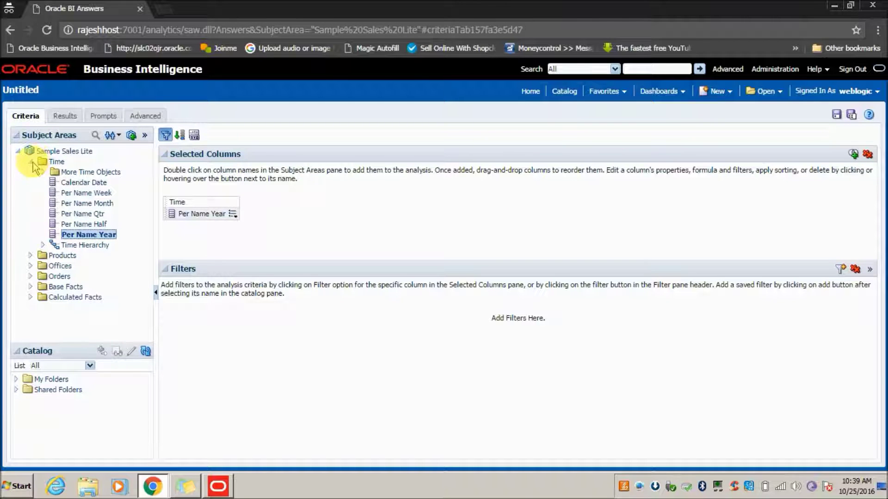
click(31, 162)
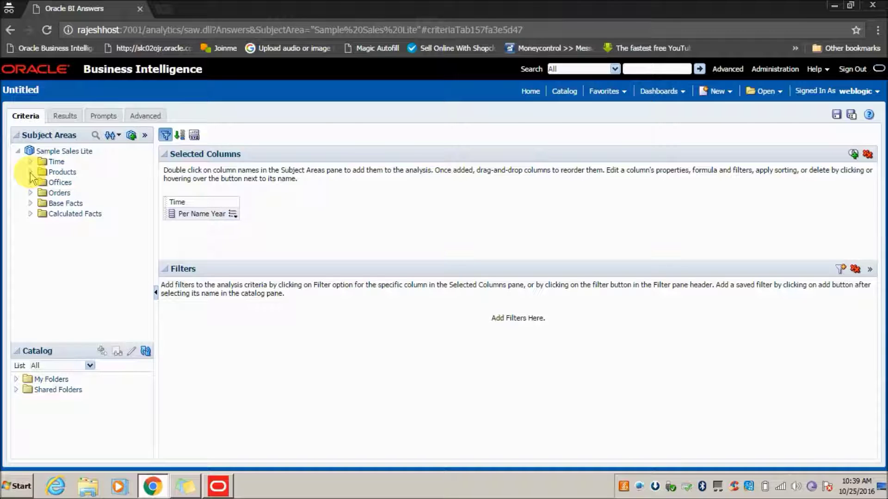
click(31, 173)
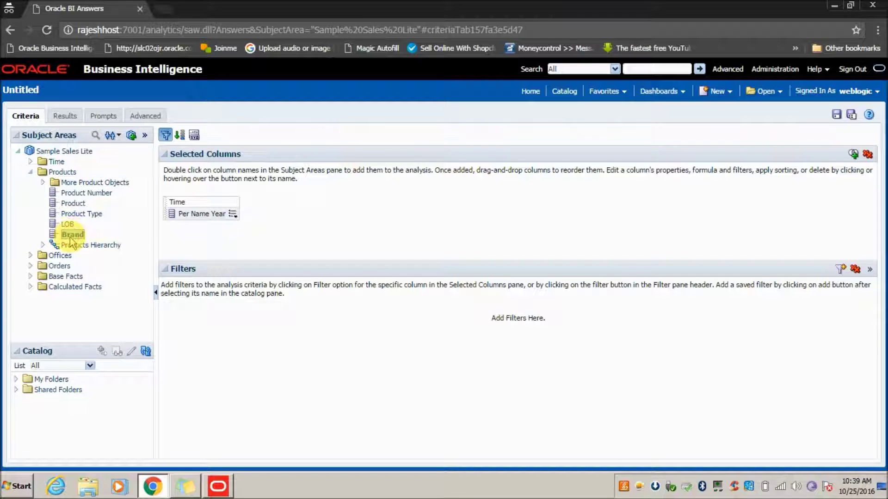
double_click(73, 235)
click(30, 172)
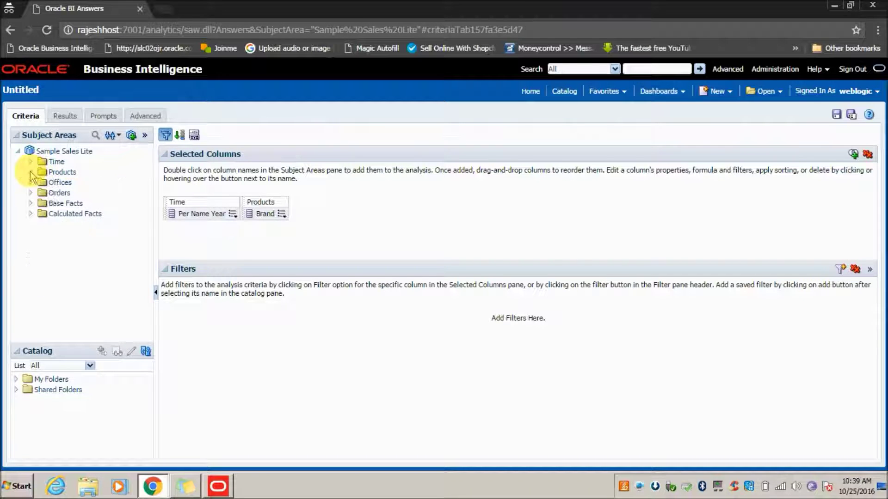
Step: Add Offices > Office and Base Facts > Revenue to the selected columns
click(31, 194)
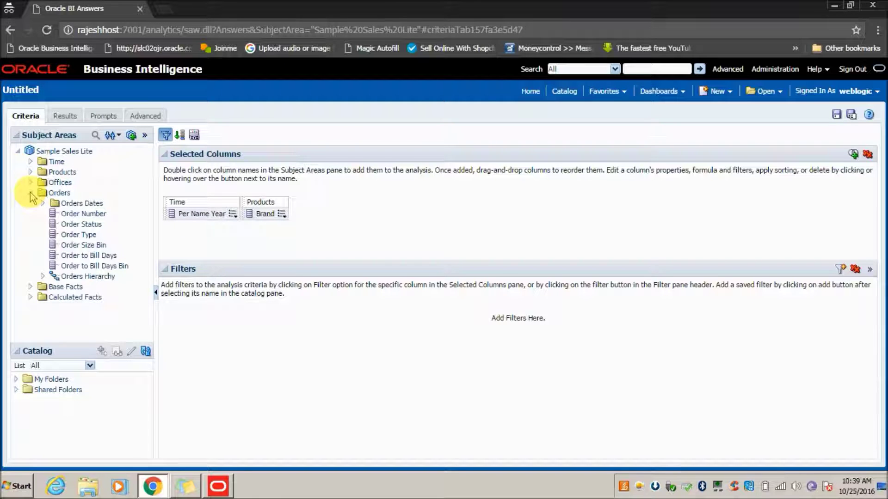
click(30, 183)
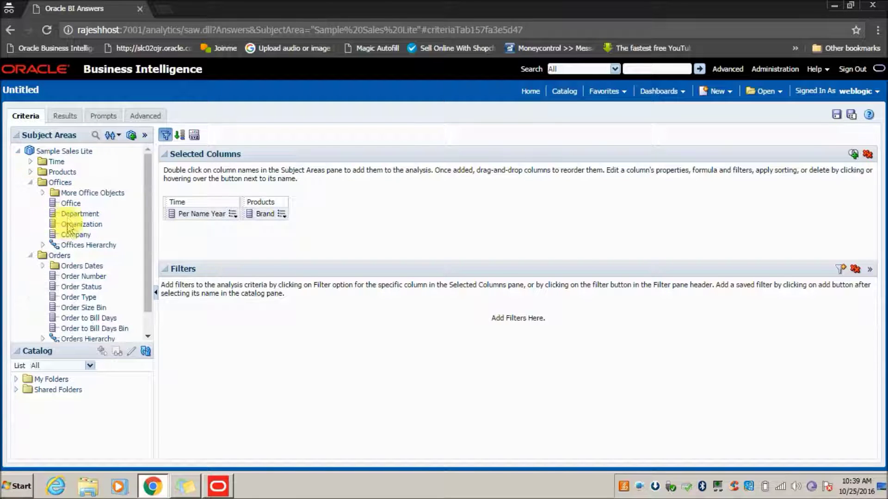
double_click(71, 204)
click(30, 182)
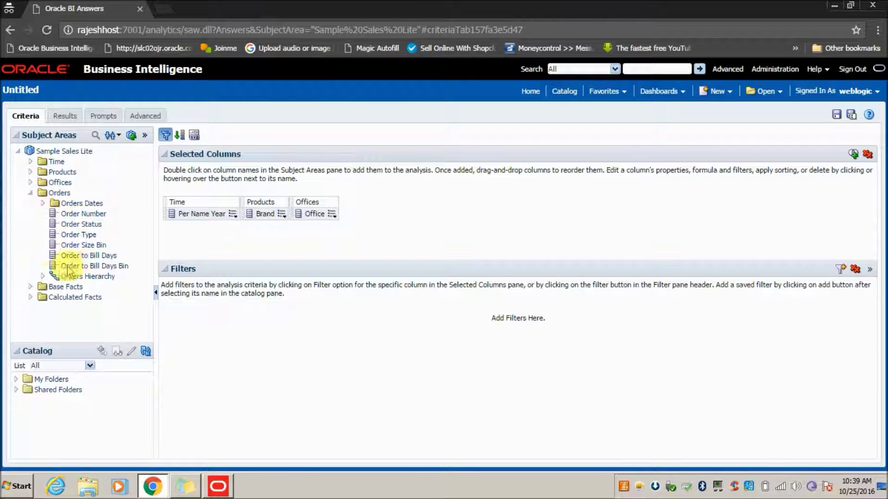
click(30, 193)
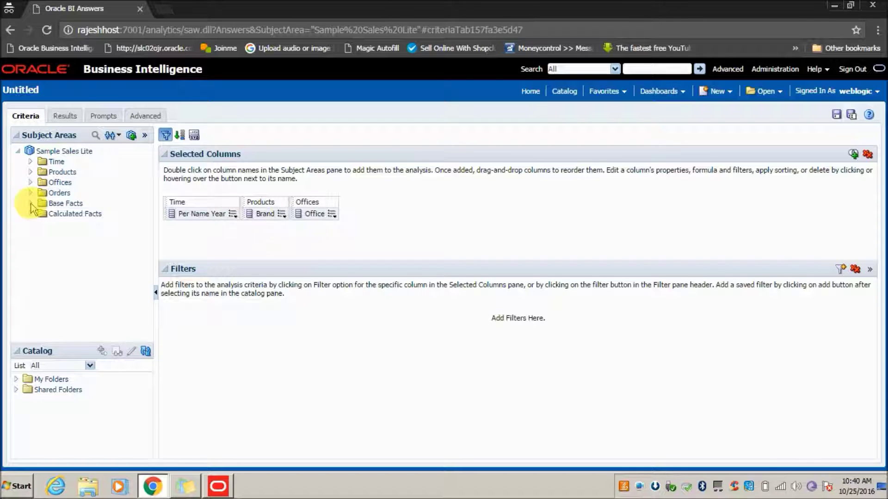
double_click(83, 204)
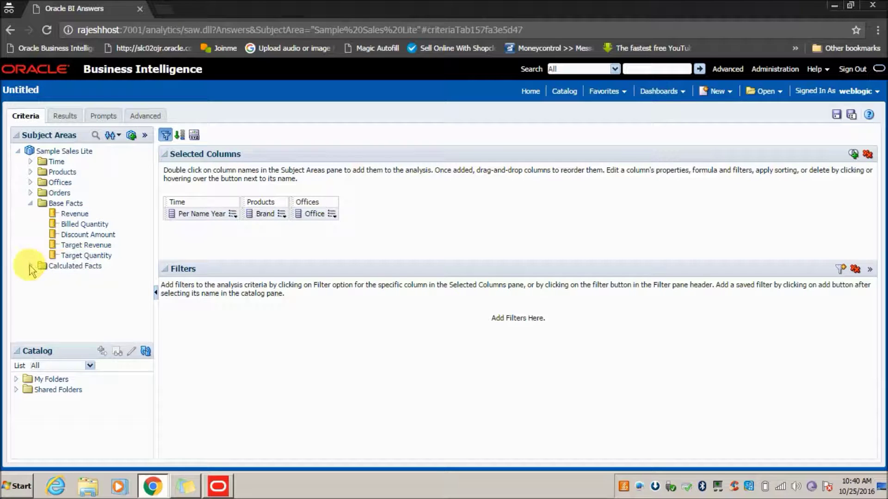
double_click(76, 214)
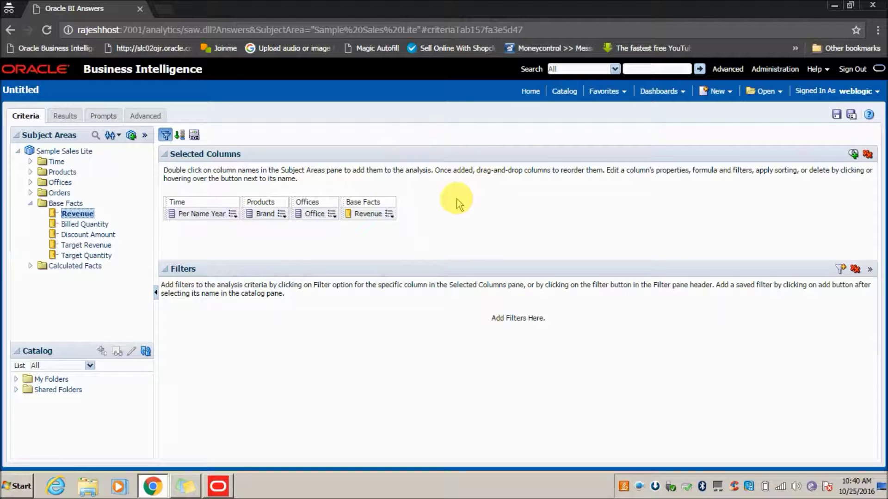
Step: Move the Office column to the front of the analysis
mouse_move(306, 213)
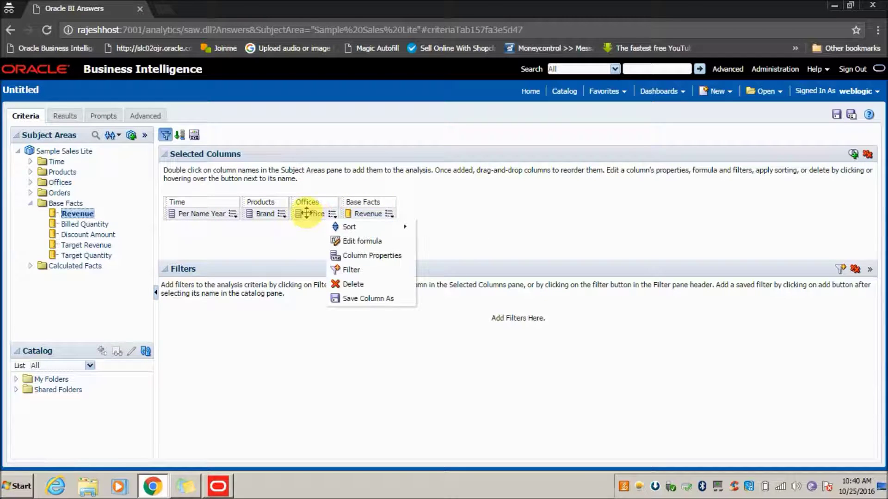
mouse_move(306, 214)
mouse_down()
mouse_move(196, 213)
mouse_move(301, 206)
mouse_up()
drag(264, 208, 165, 211)
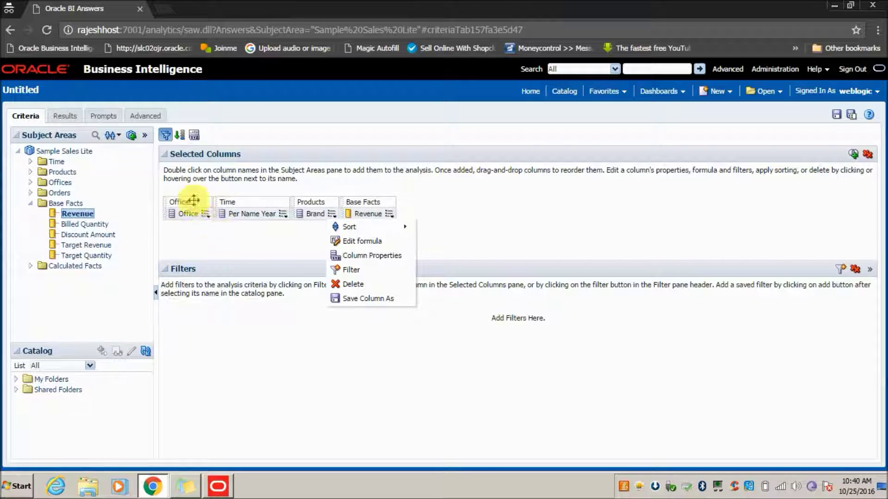
Step: Sort the Office column ascending and open its column formula
mouse_move(205, 213)
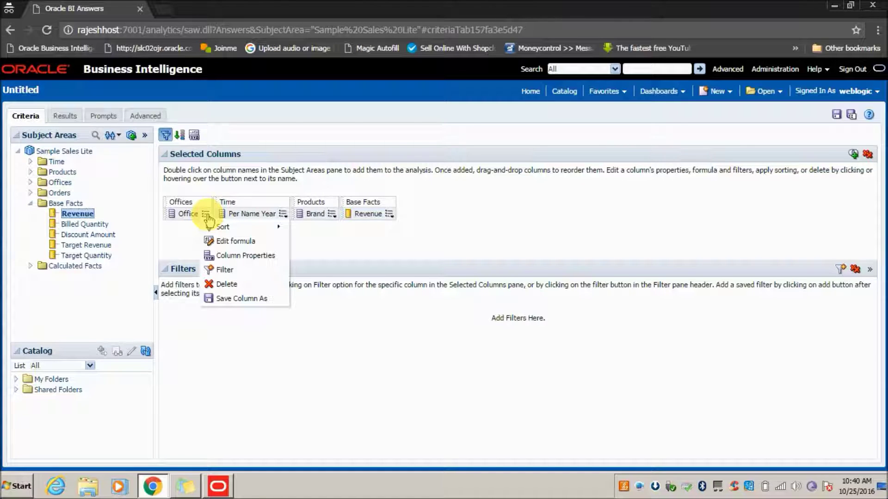
mouse_move(219, 229)
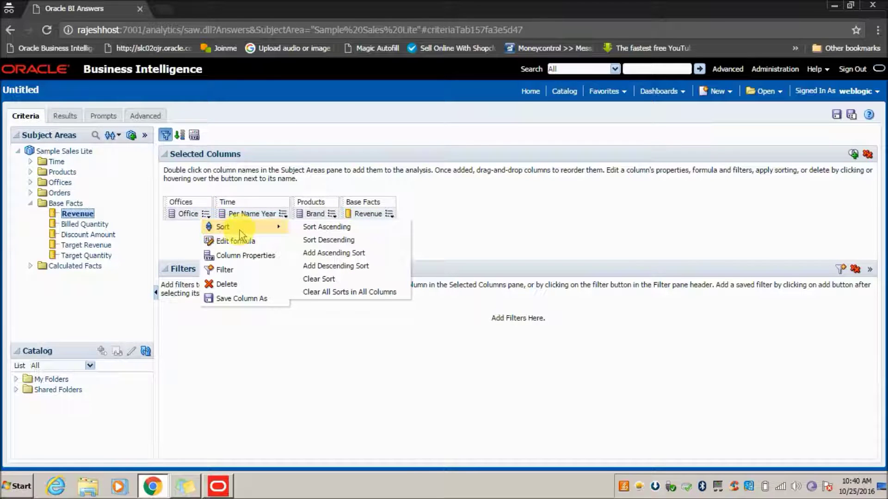
click(329, 228)
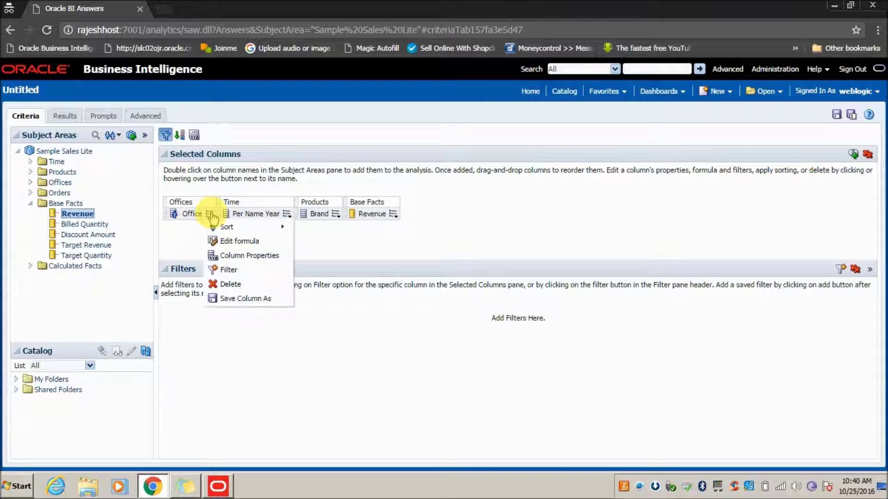
click(229, 242)
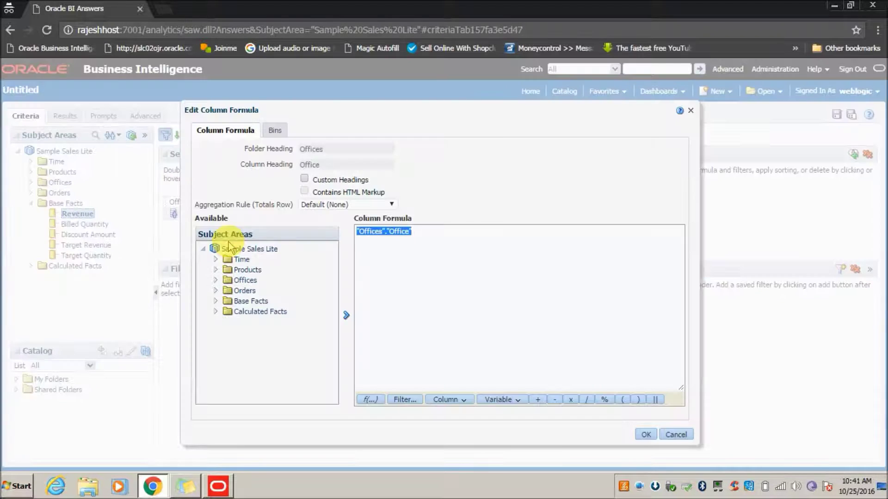
Step: Cancel, reopen the Office column formula editor, and bring up the Insert Function list
click(435, 236)
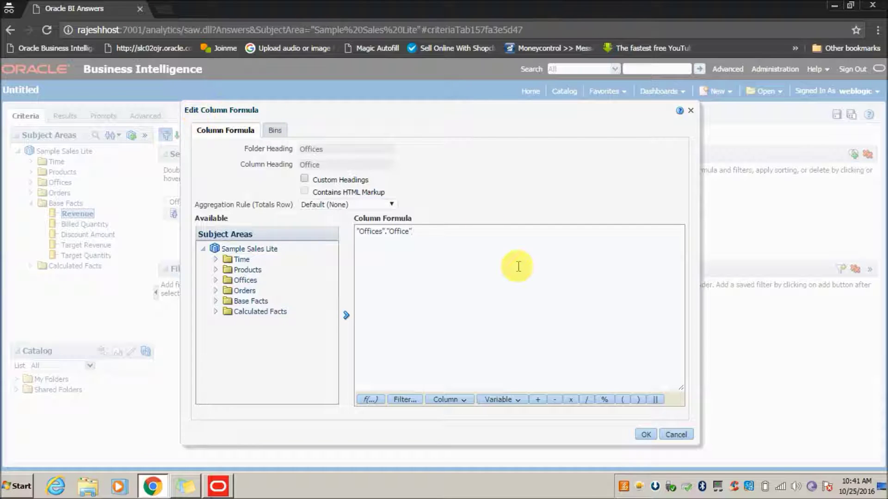
click(681, 437)
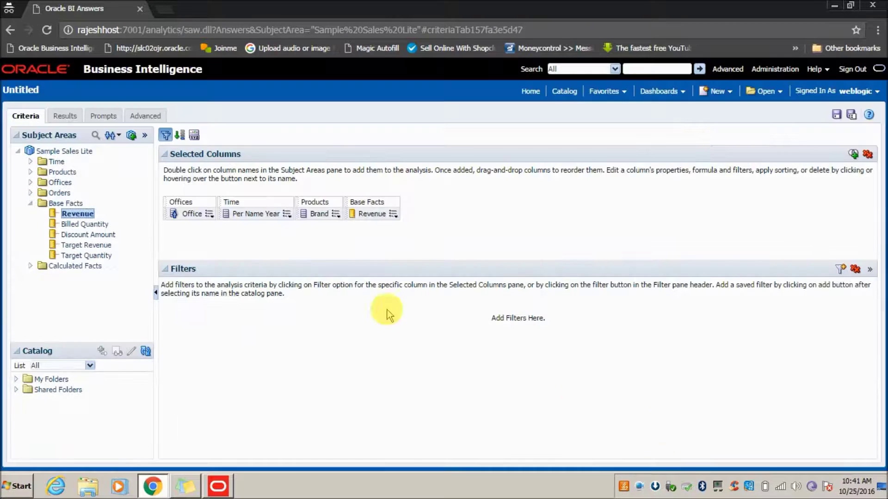
click(210, 214)
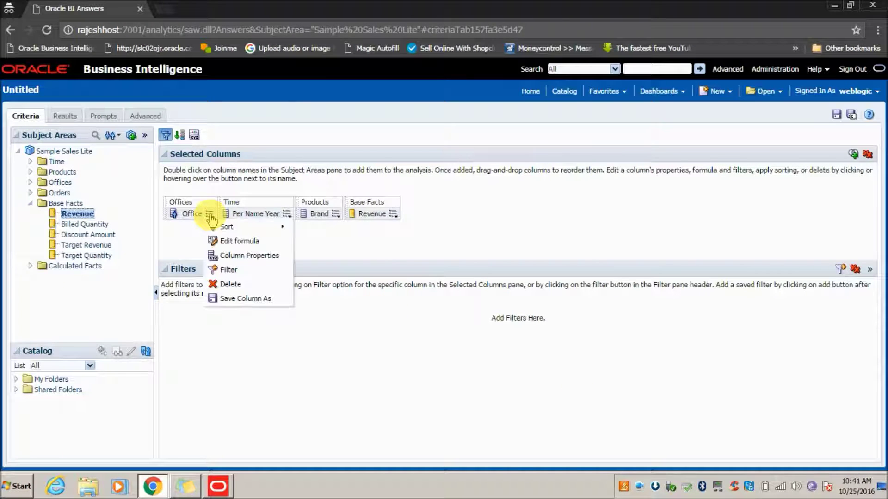
click(229, 241)
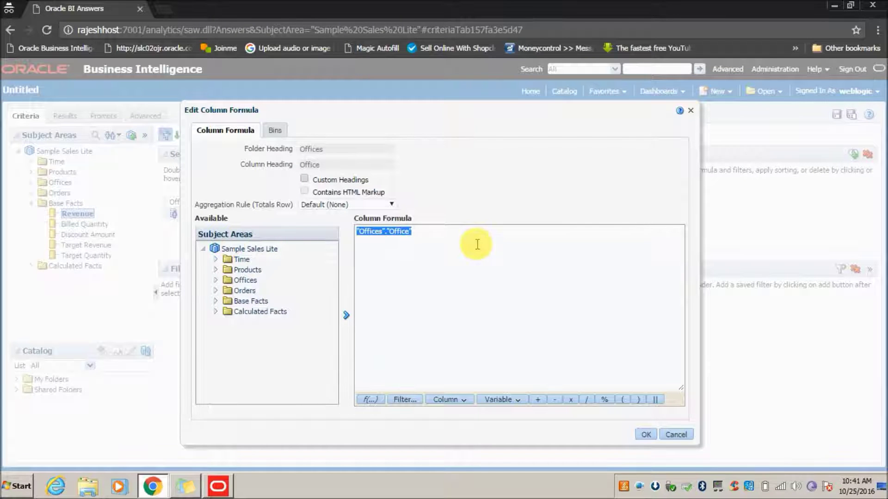
click(433, 233)
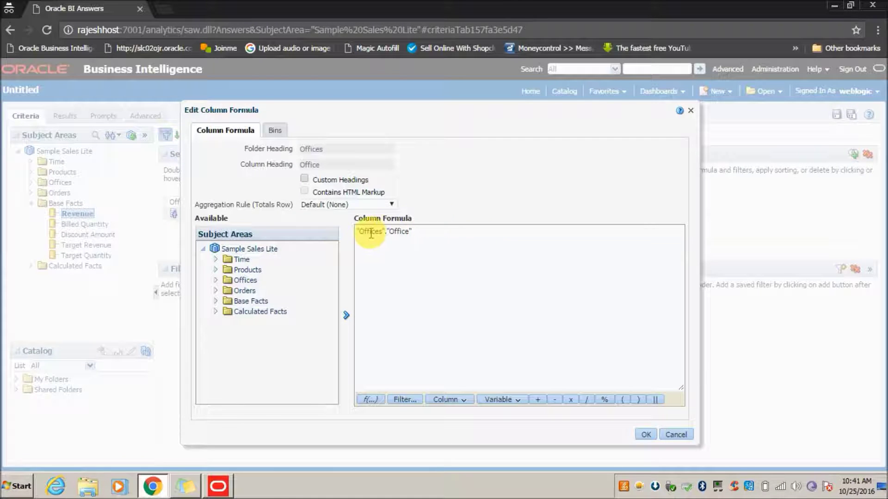
click(373, 399)
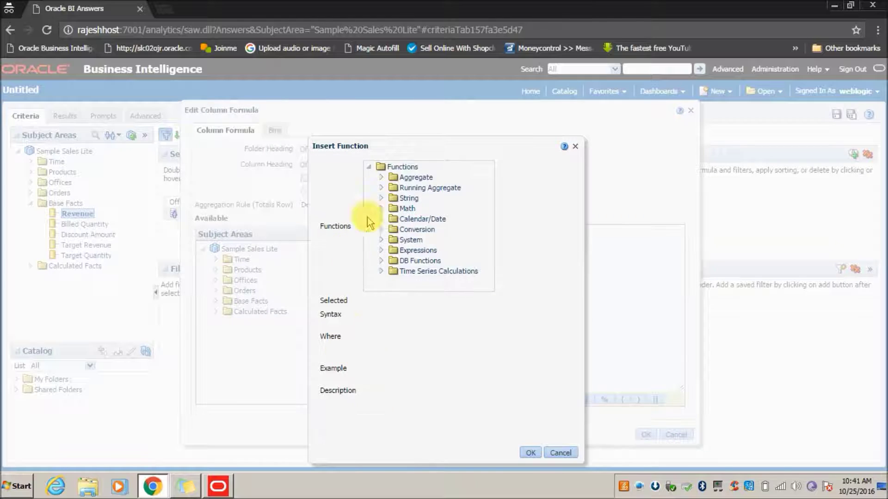
Step: Replace "Offices"."Office" with LENGTH(Per Name Year) in the formula and confirm
click(381, 198)
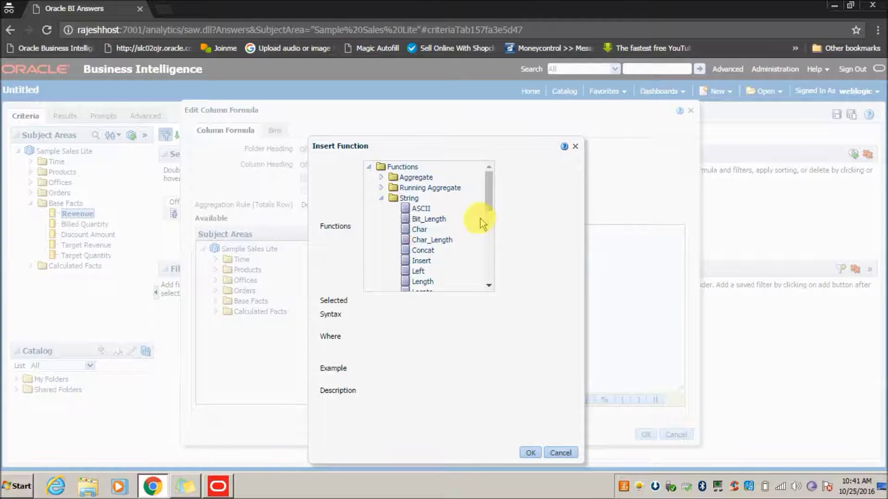
click(424, 282)
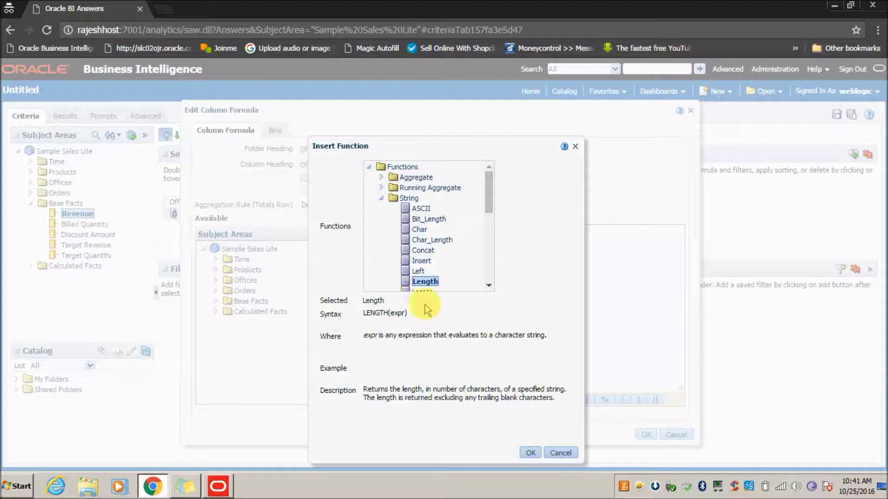
click(530, 454)
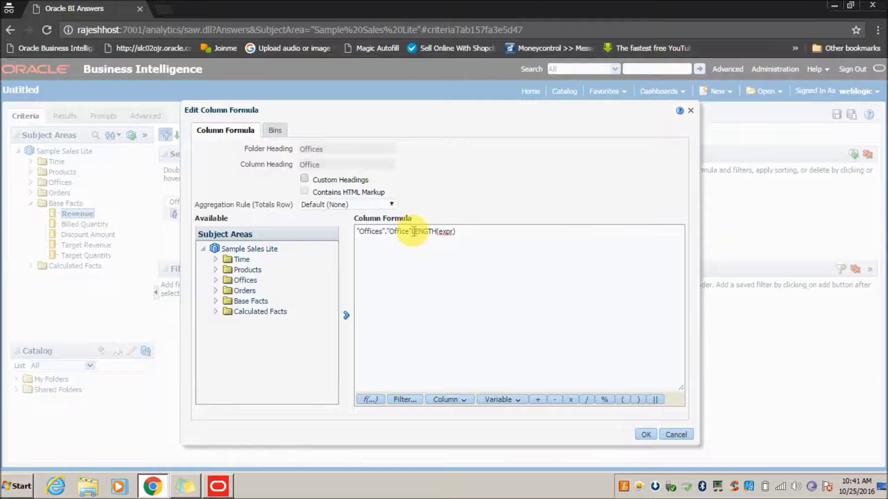
drag(409, 232, 337, 233)
key(BackSpace)
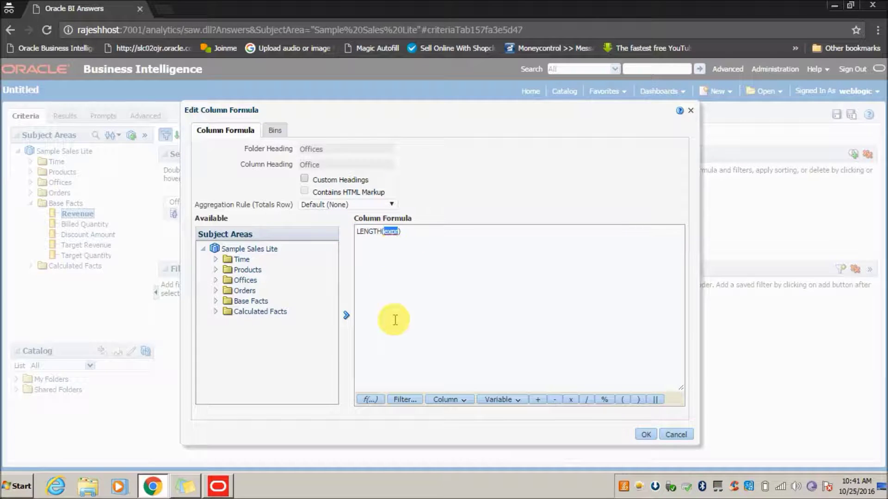
click(215, 260)
click(274, 332)
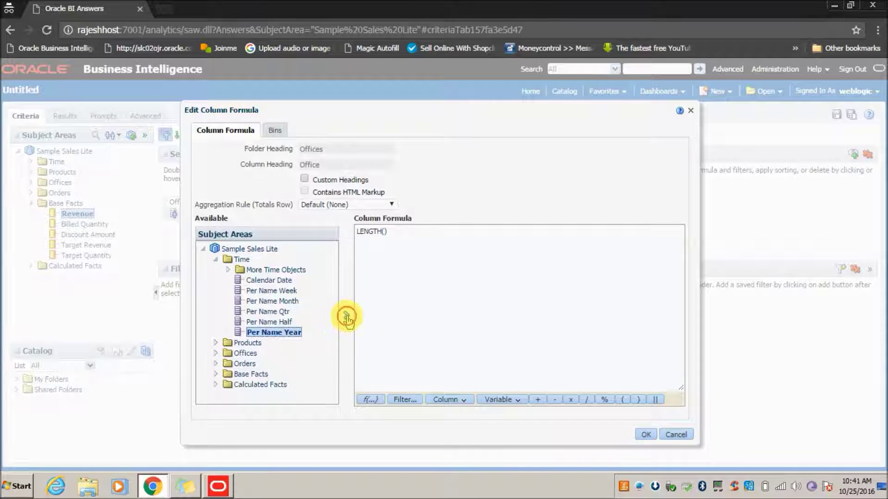
click(346, 315)
click(646, 435)
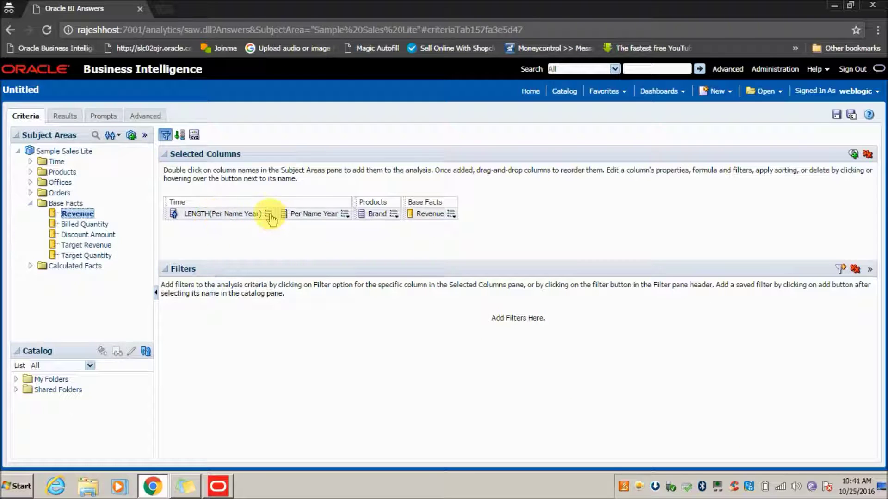
Step: Check the LENGTH formula without changing it, then bring up Per Name Year's column options
mouse_move(269, 215)
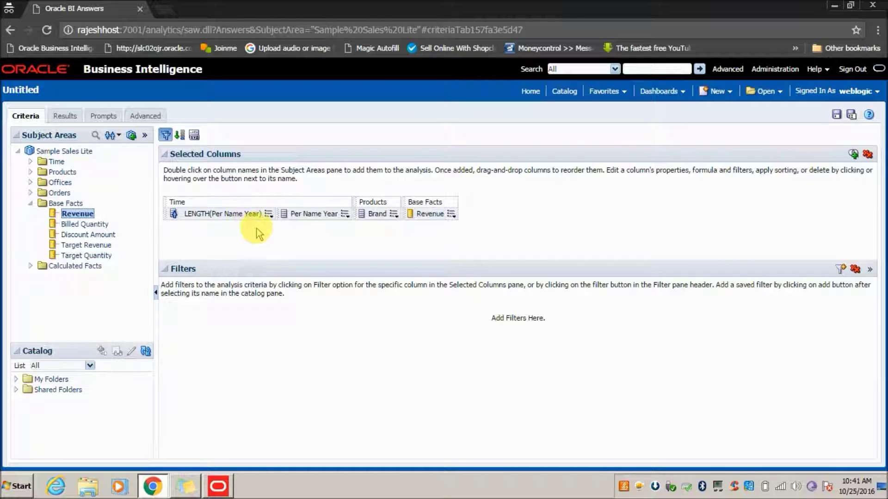
click(269, 214)
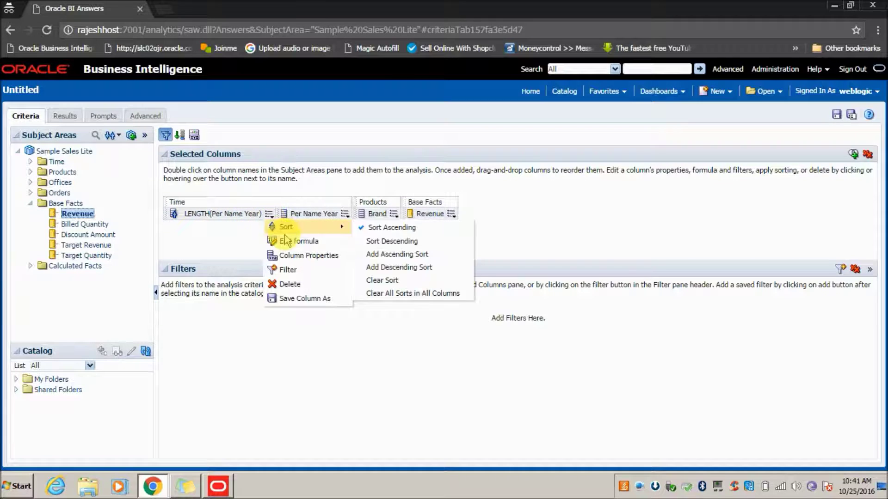
click(277, 240)
click(674, 434)
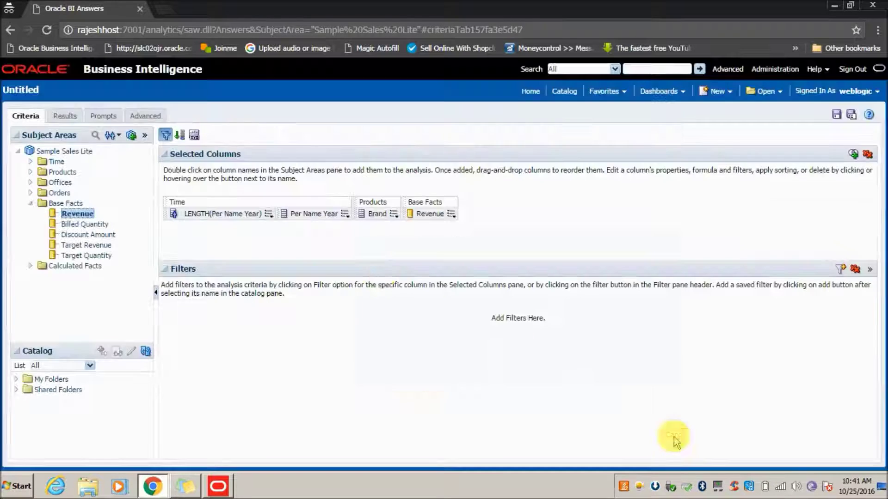
click(268, 215)
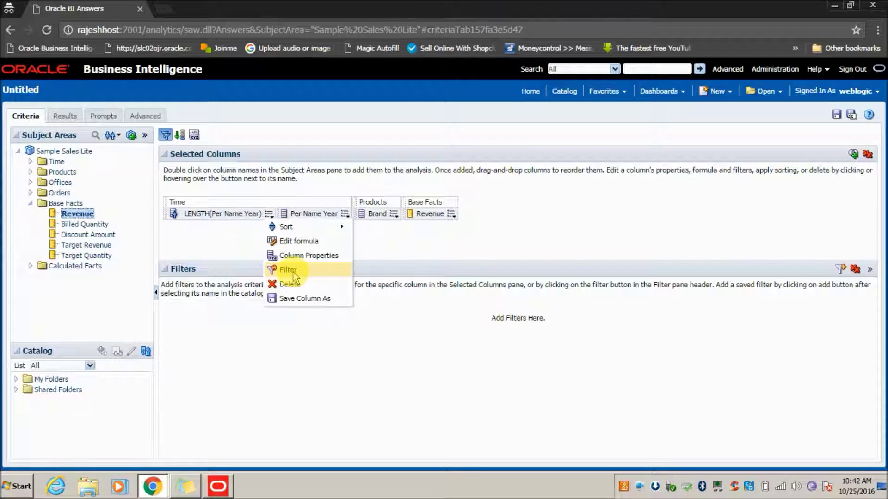
click(407, 243)
click(346, 215)
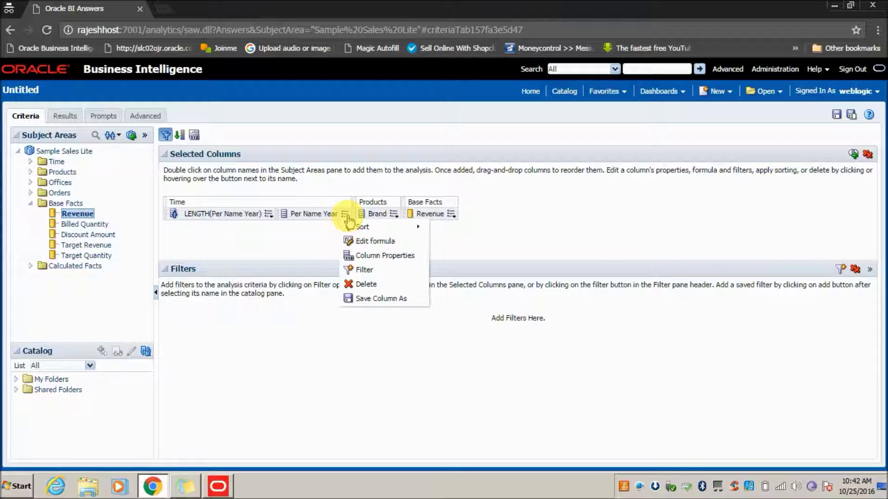
Step: Review Per Name Year's Style properties and Additional Formatting Options, then show its Column Format headings
click(369, 259)
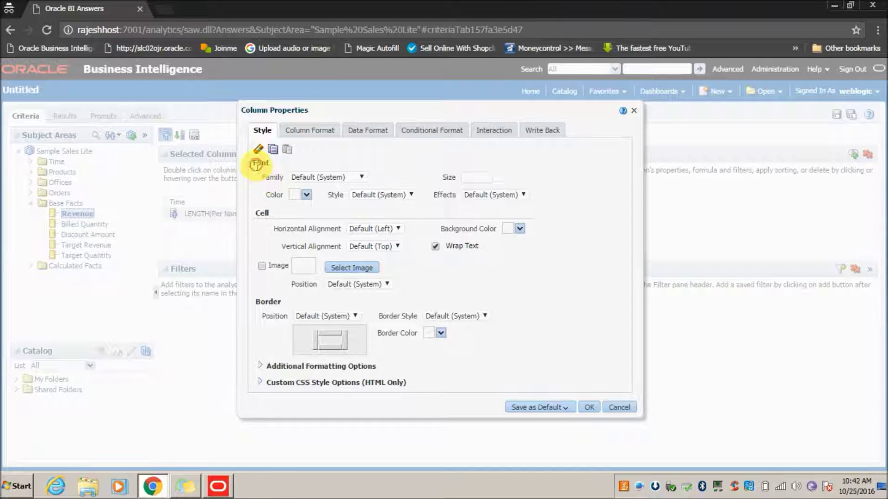
drag(256, 163, 393, 208)
drag(256, 212, 489, 240)
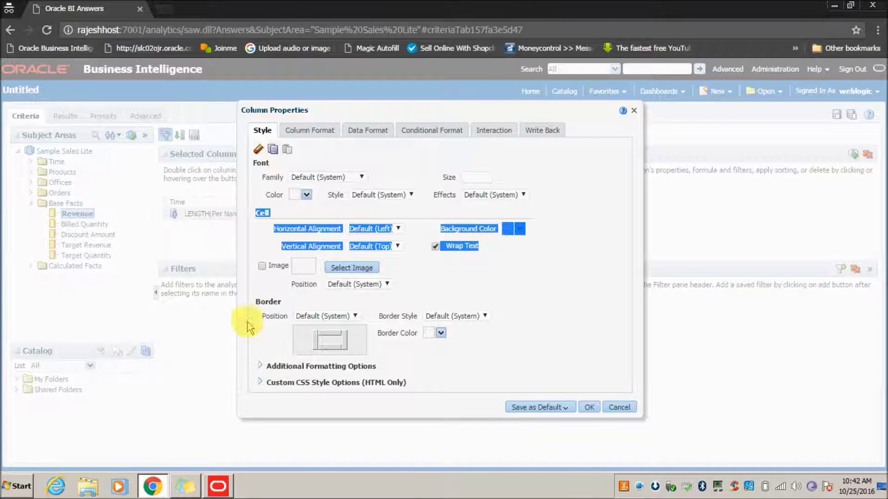
click(268, 302)
drag(268, 303, 464, 325)
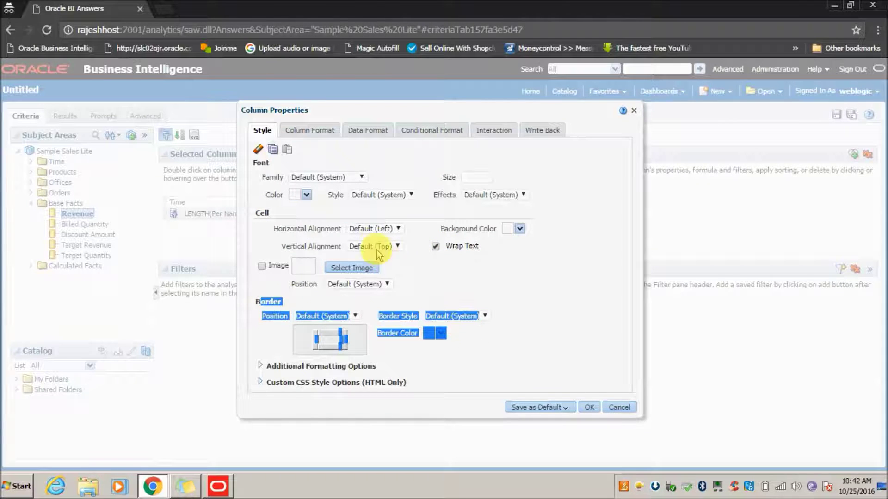
click(269, 367)
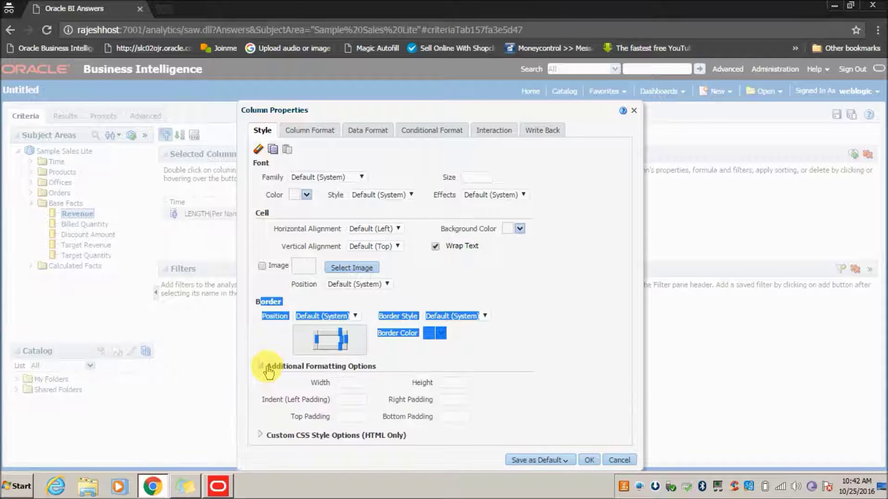
click(351, 383)
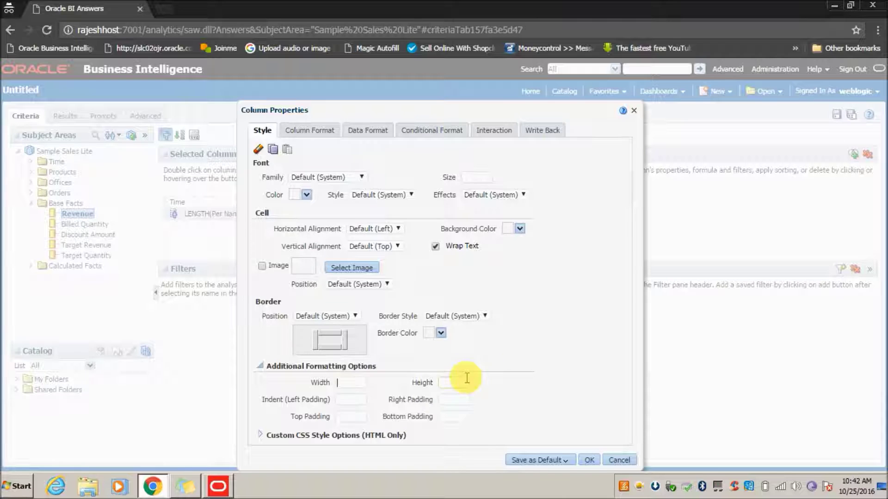
click(307, 134)
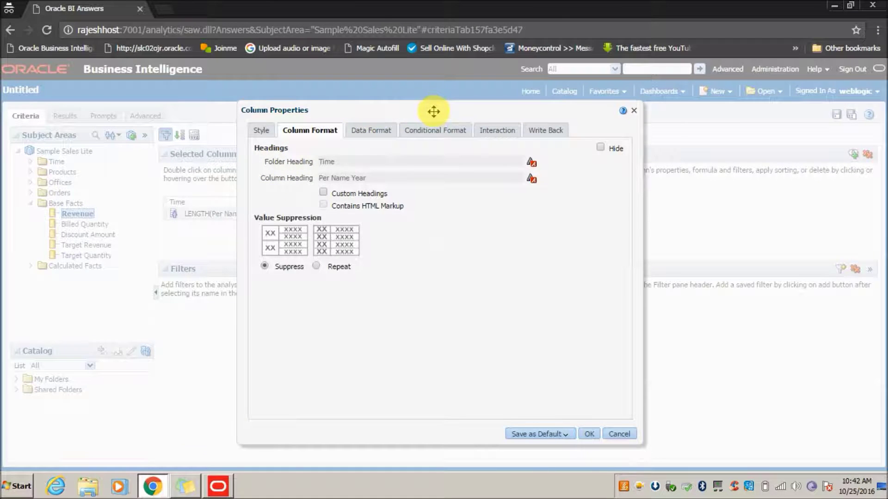
drag(433, 111, 465, 107)
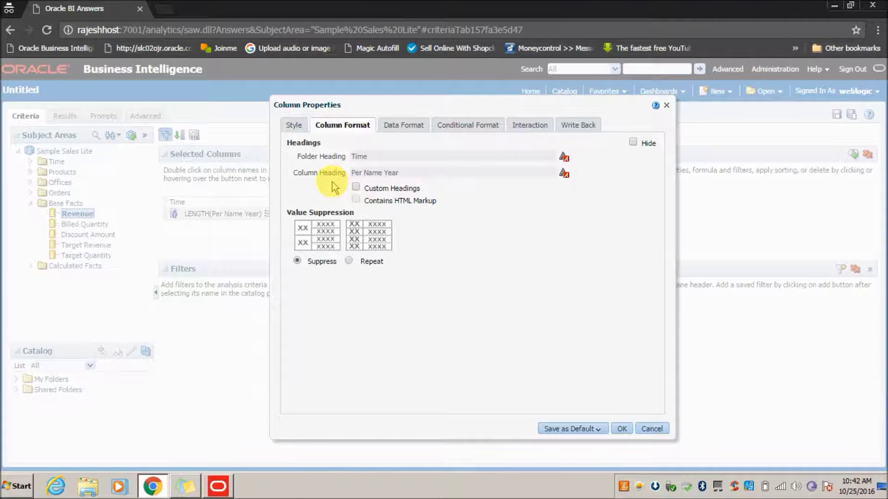
Step: Enable custom headings on Per Name Year: folder heading 'Calender', column heading 'Year'
click(355, 187)
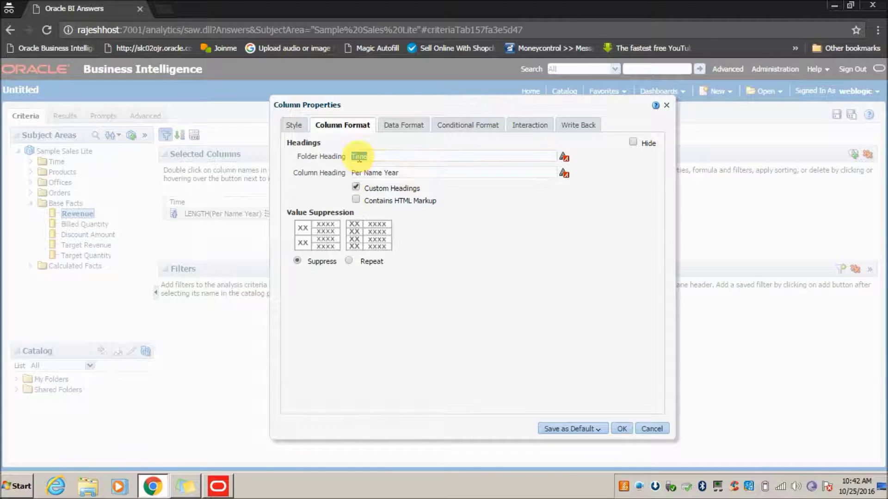
double_click(359, 157)
text(Calender)
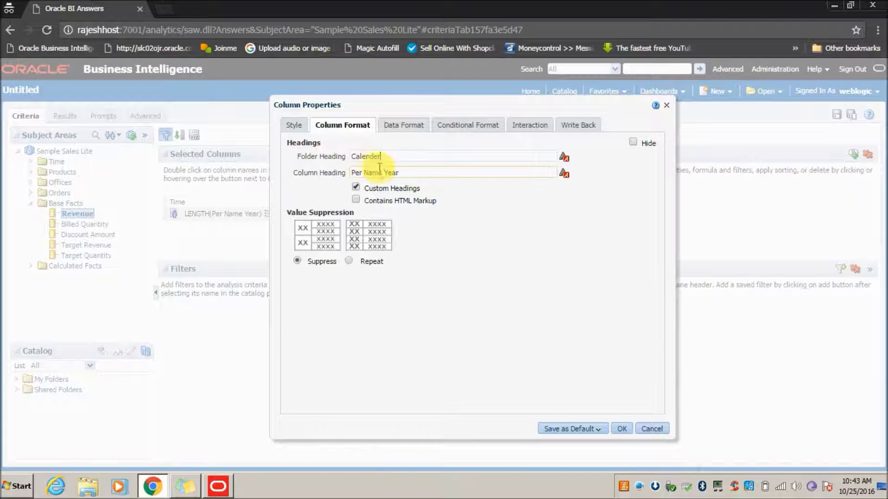
key(Tab)
text(Year)
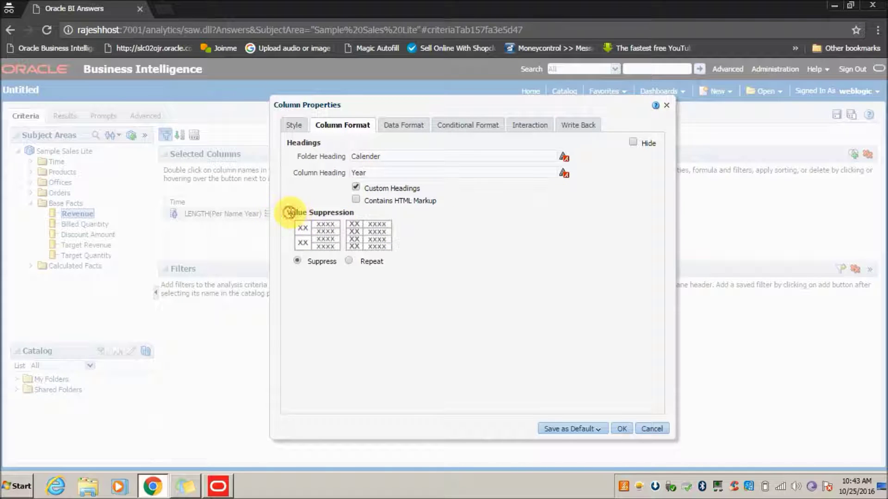
drag(291, 211, 355, 211)
click(354, 212)
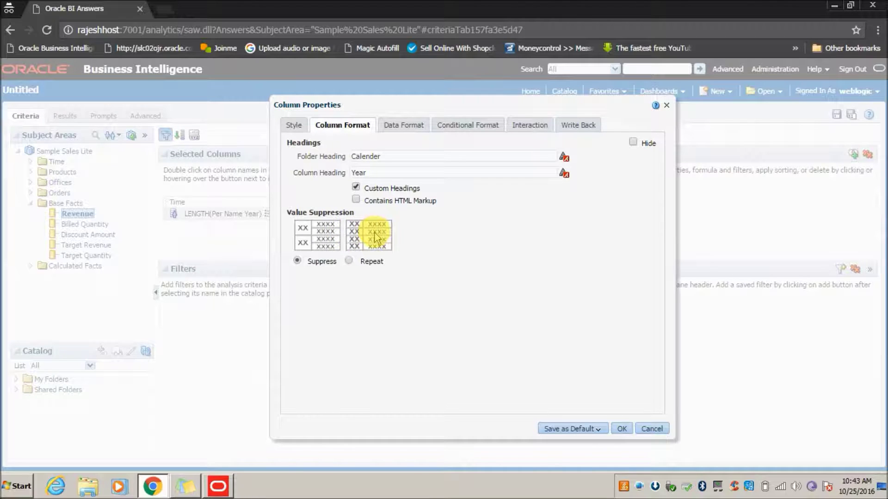
Step: Review the column's Data Format and Conditional Format settings, then bring up its Interaction settings
click(401, 128)
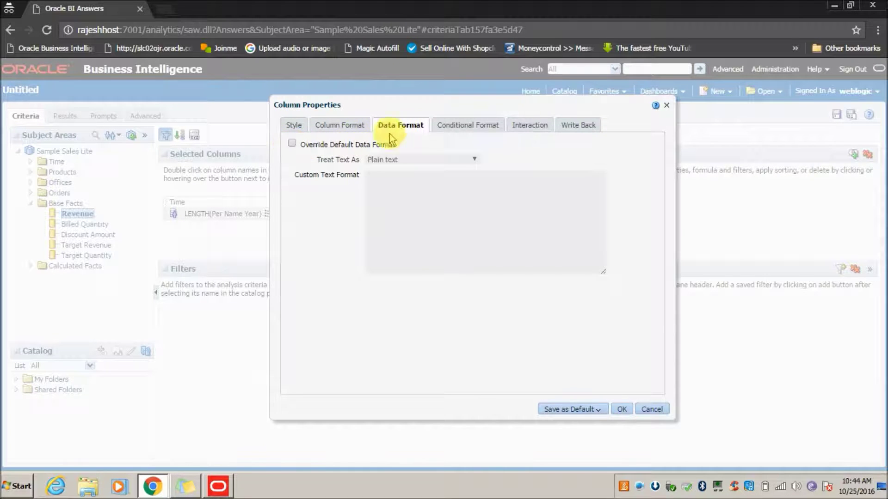
click(478, 124)
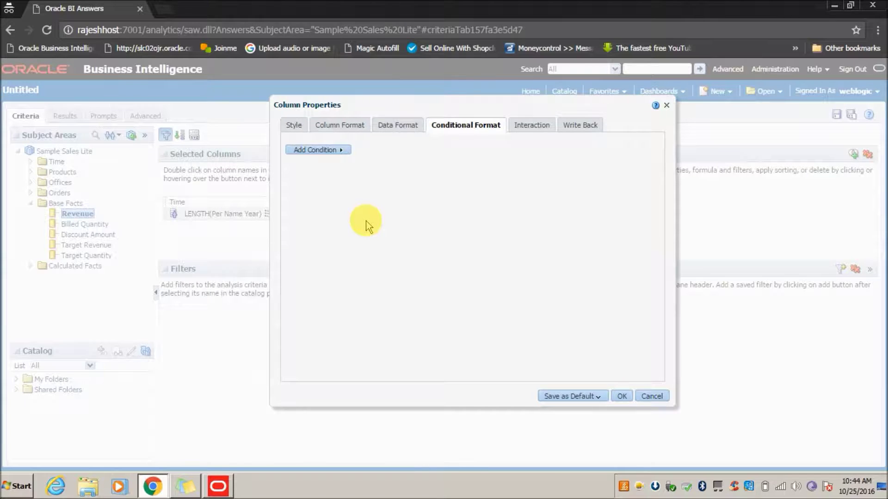
click(532, 124)
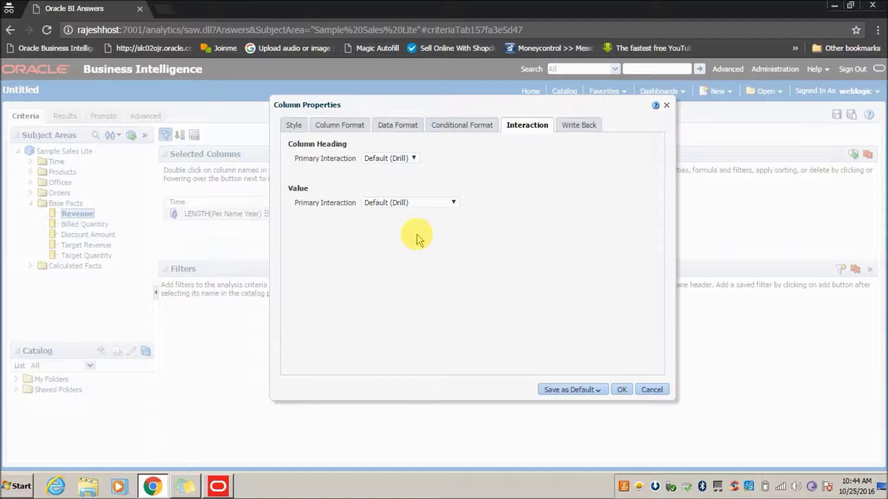
Step: Check the value interaction choices and Write Back settings, then apply the column properties
click(382, 203)
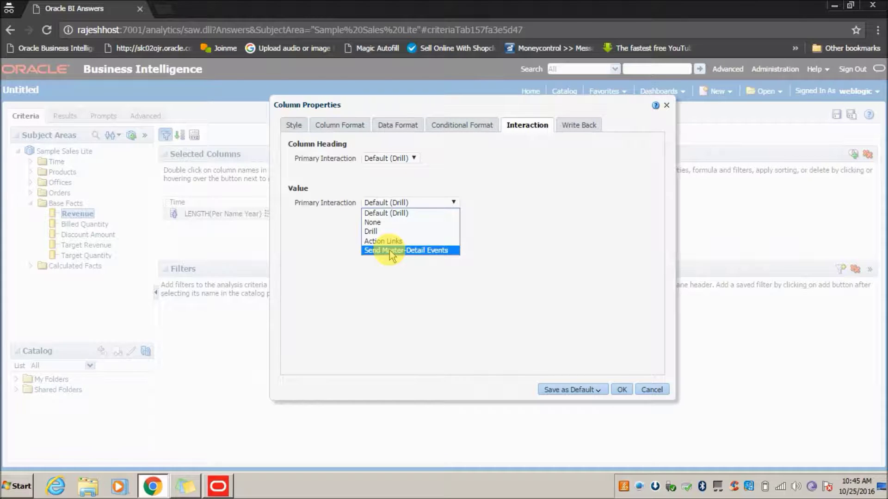
click(579, 125)
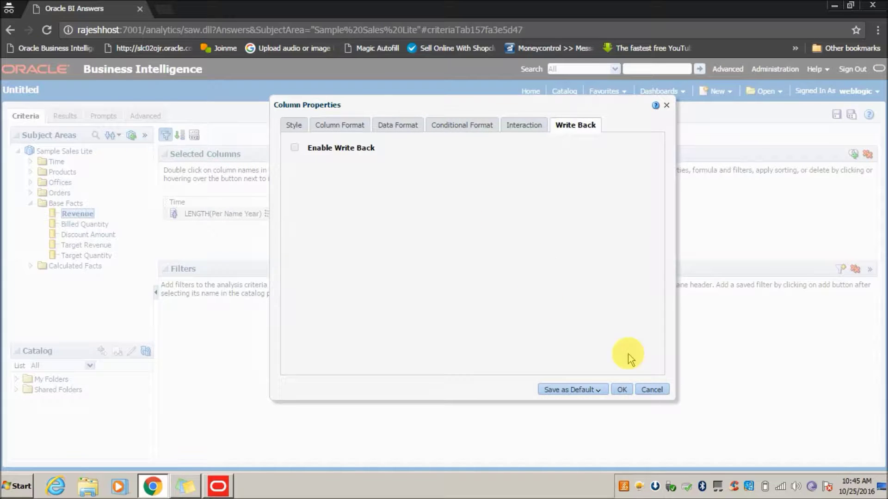
click(622, 389)
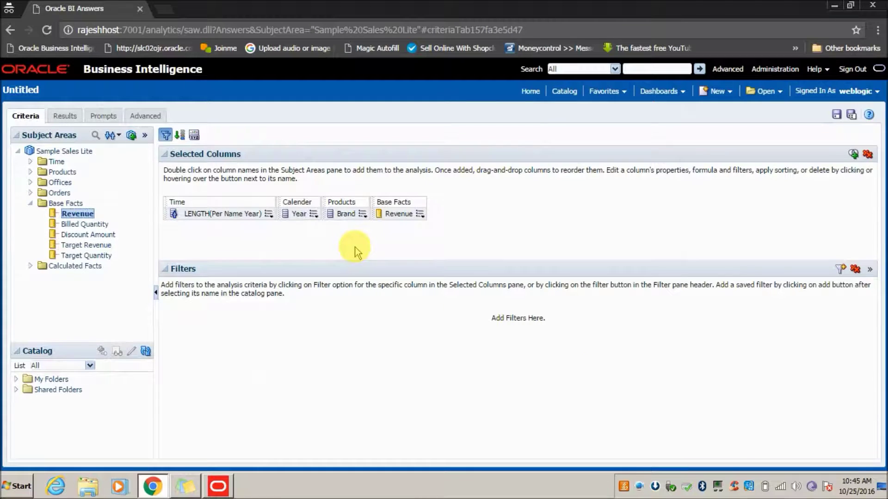
click(269, 215)
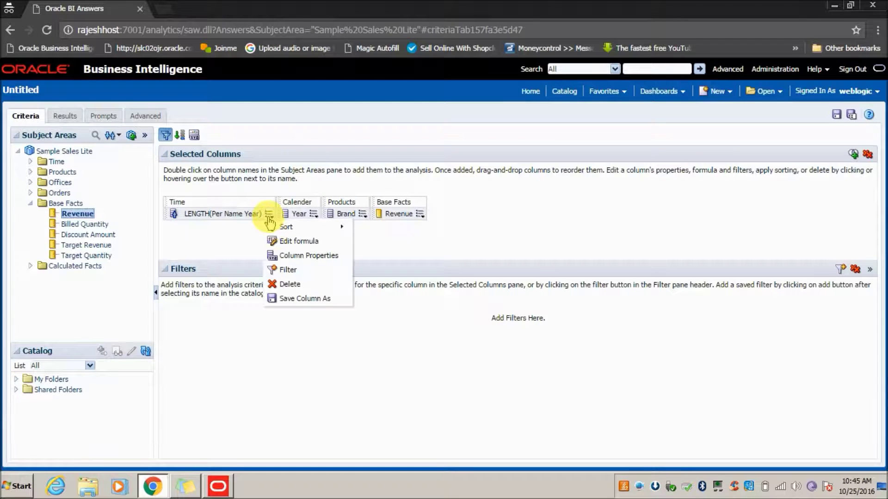
click(290, 284)
mouse_move(200, 214)
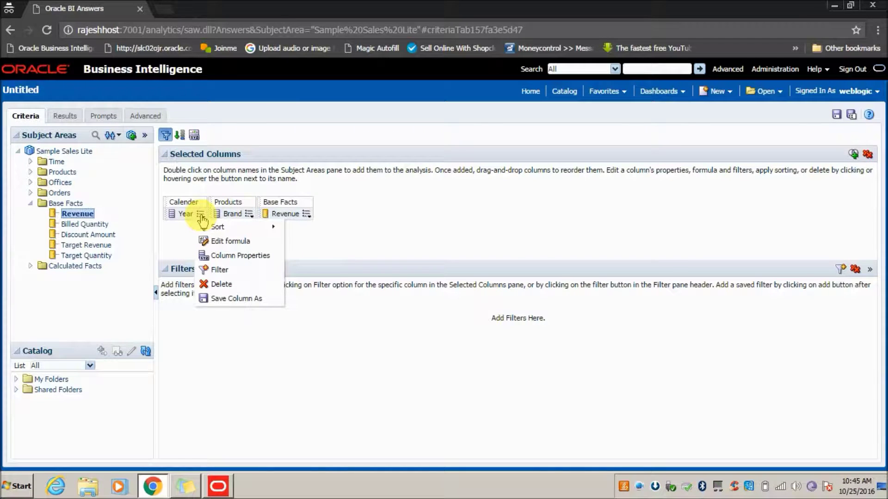
click(230, 241)
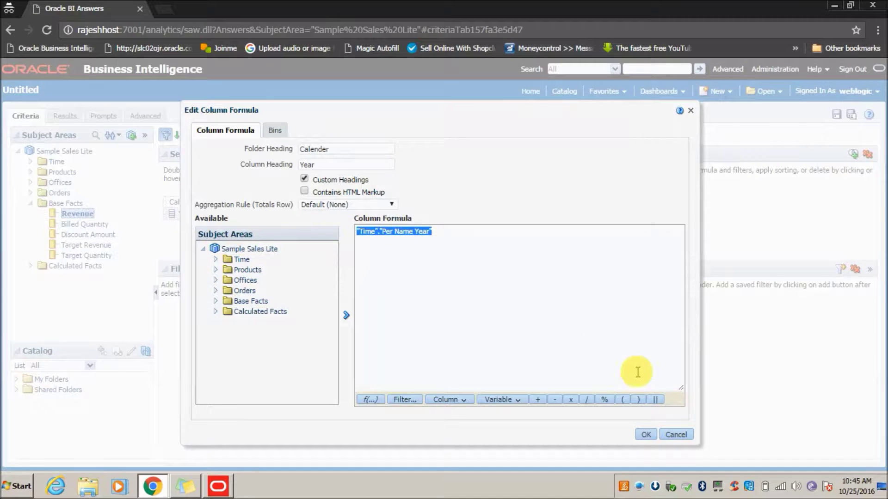
click(676, 436)
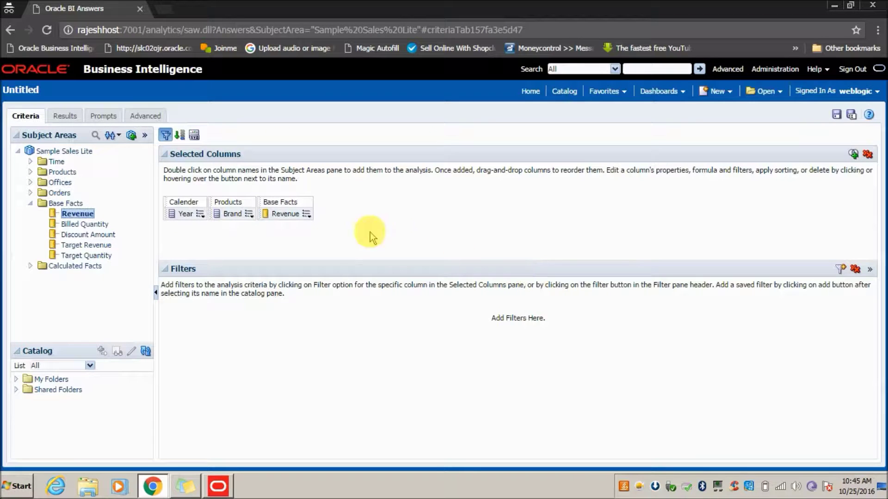
click(306, 214)
mouse_move(278, 226)
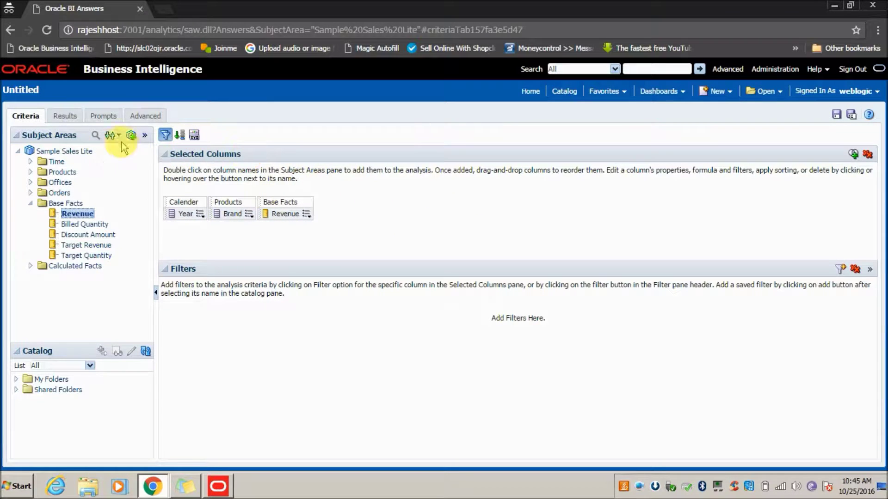
click(64, 117)
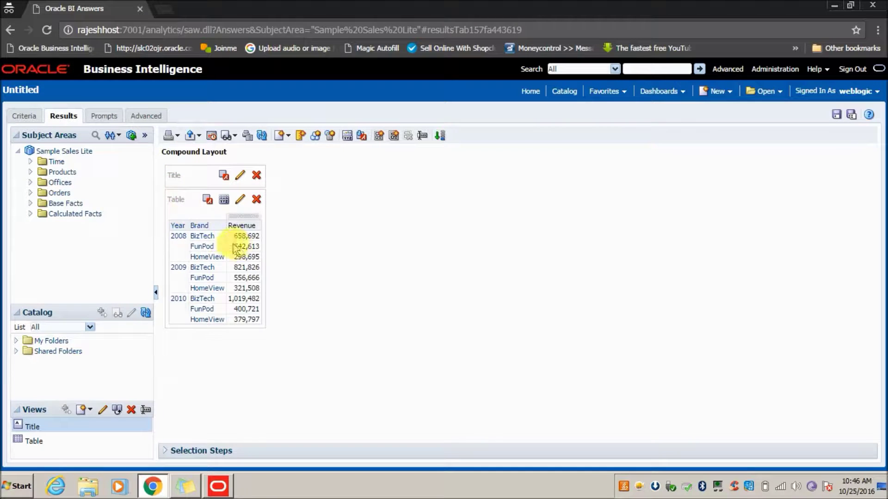
Step: Inspect the 2008 year group in the revenue results preview, then switch to prompt definition
click(179, 256)
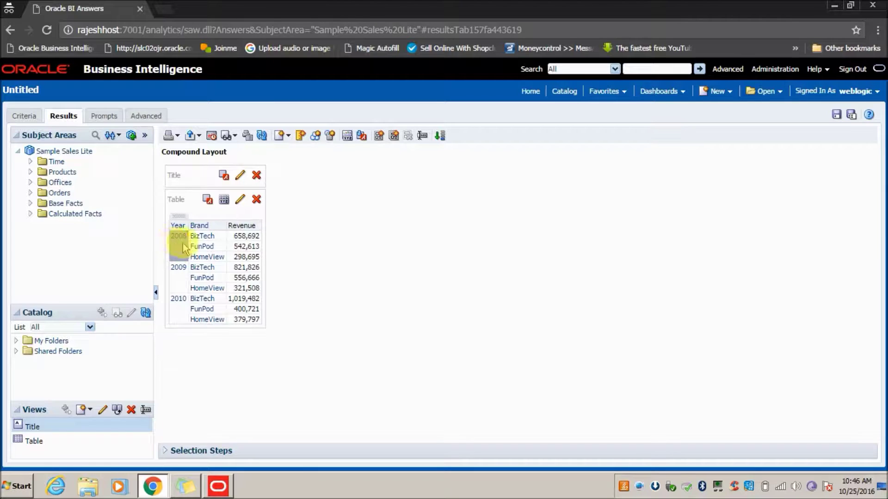
click(179, 247)
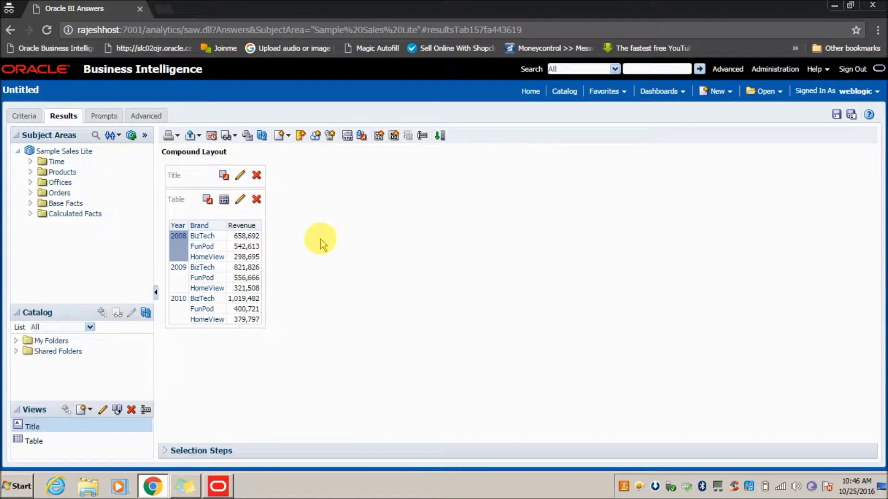
click(103, 117)
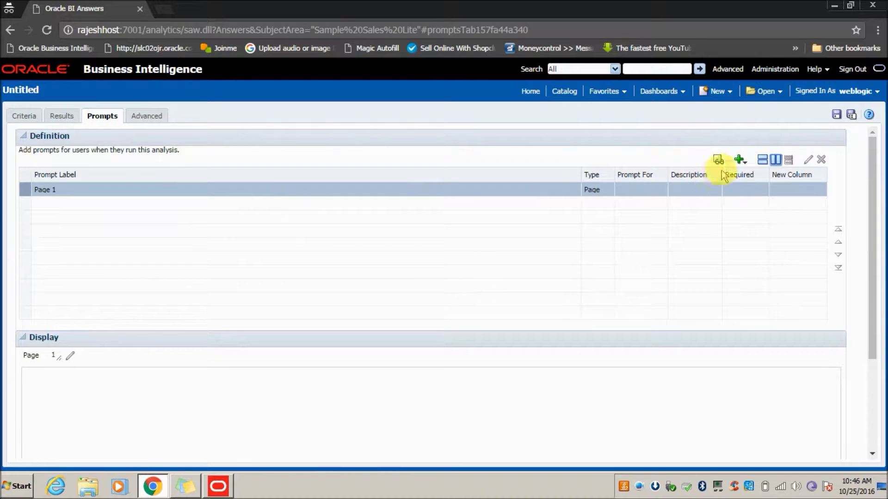
Step: Add a column prompt on Year, preview its year values, and start saving the analysis
click(740, 160)
mouse_move(760, 176)
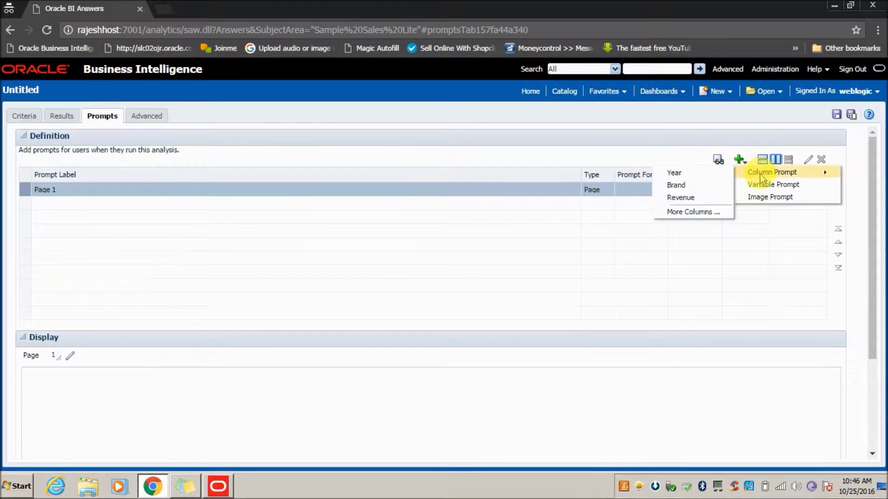
click(698, 180)
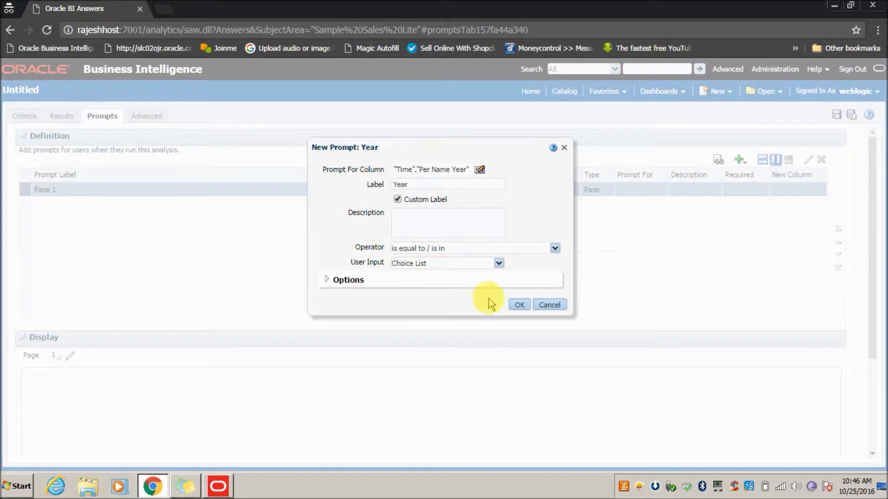
click(517, 305)
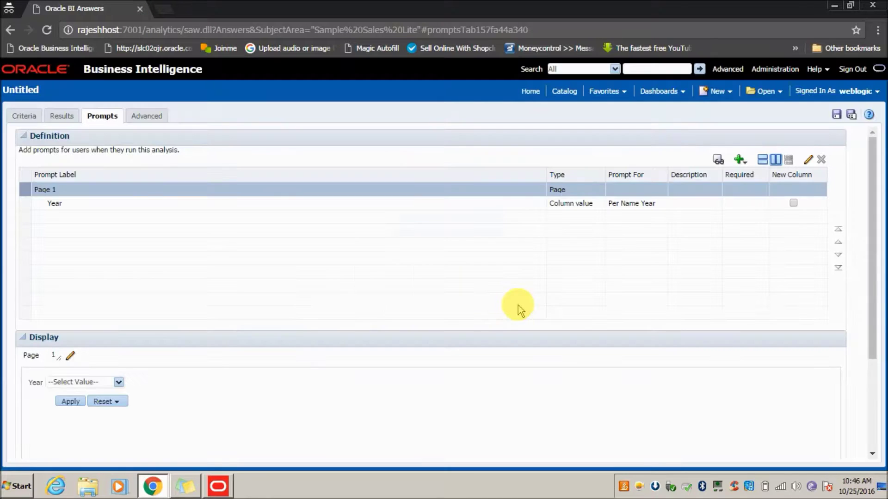
click(119, 383)
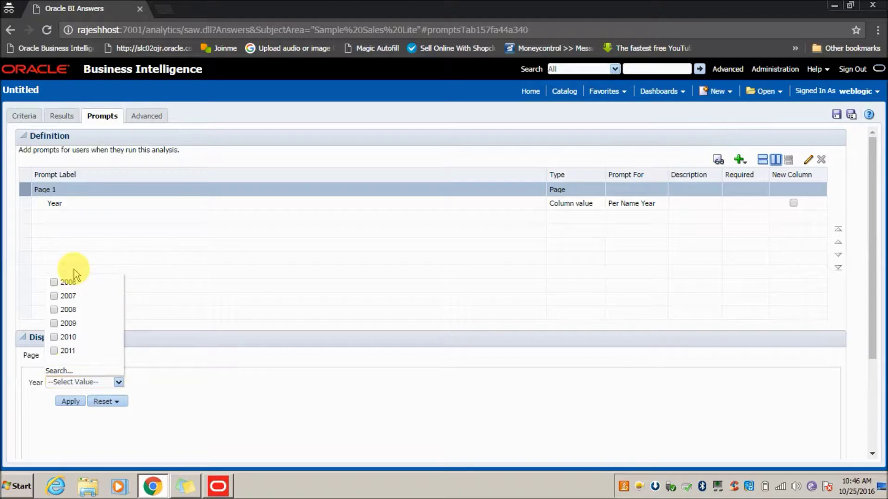
click(402, 404)
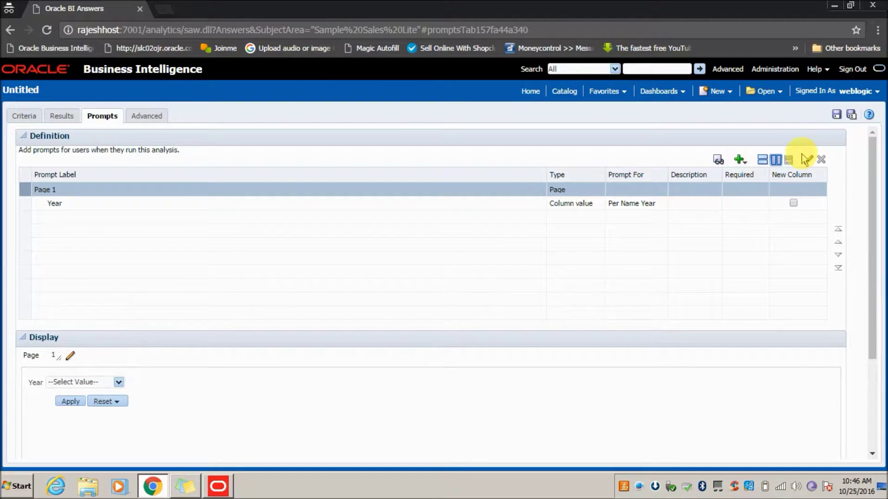
click(836, 115)
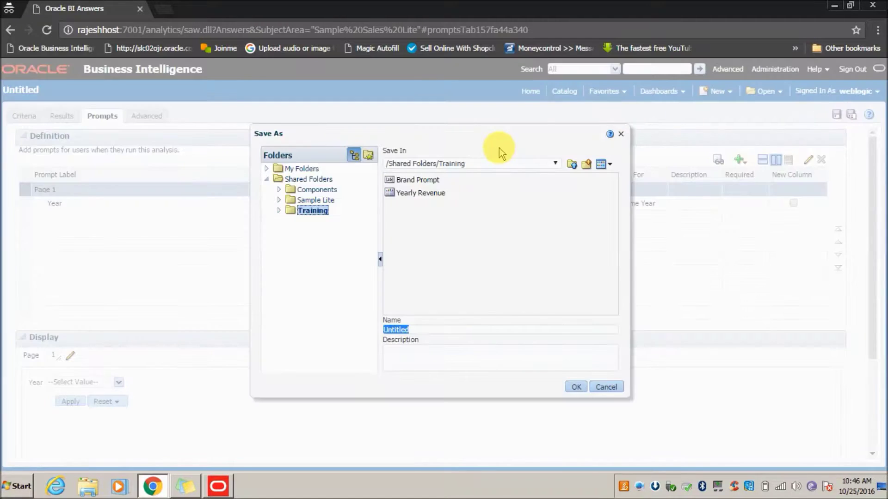
Step: Save the analysis as 'Year by Brand Revenue' and find it in the Catalog
text(Year by Brand Revenue)
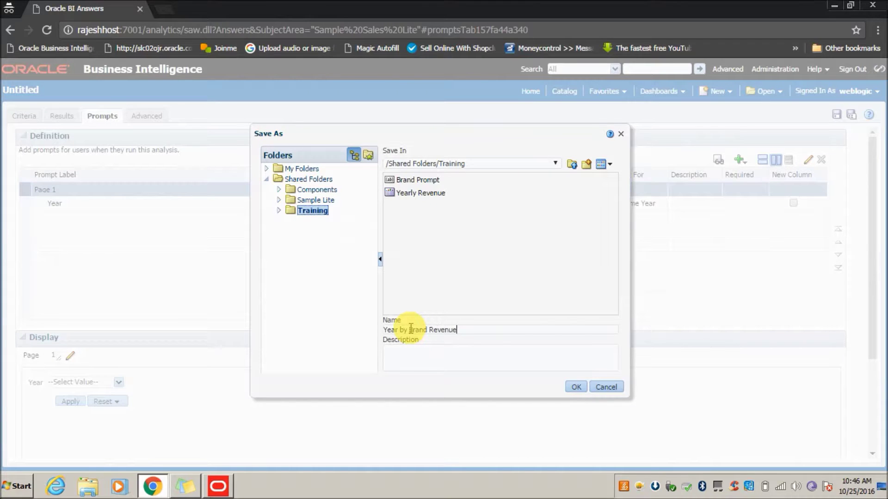
key(Return)
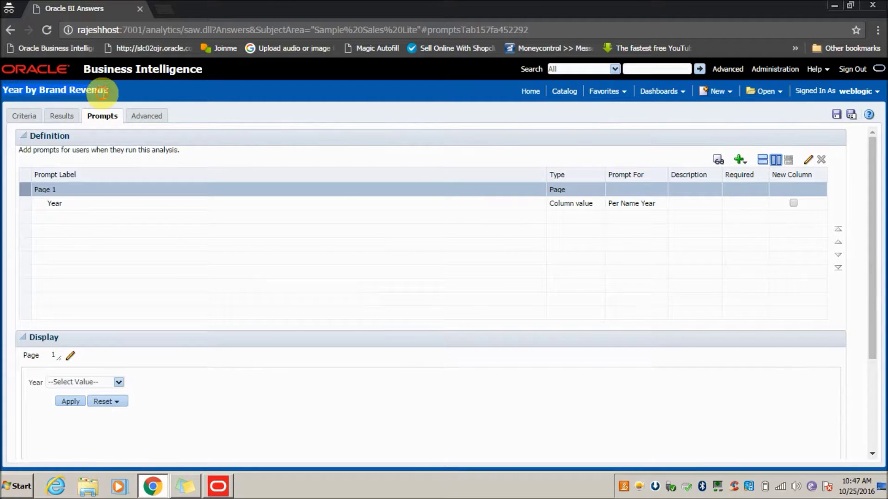
click(563, 99)
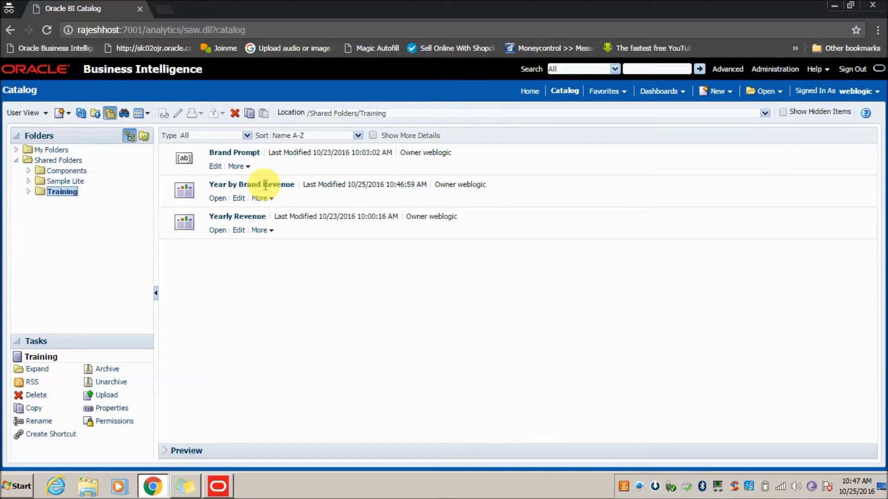
Step: Run Year by Brand Revenue filtered to 2006, which shows No Results, then reopen it for editing
click(217, 199)
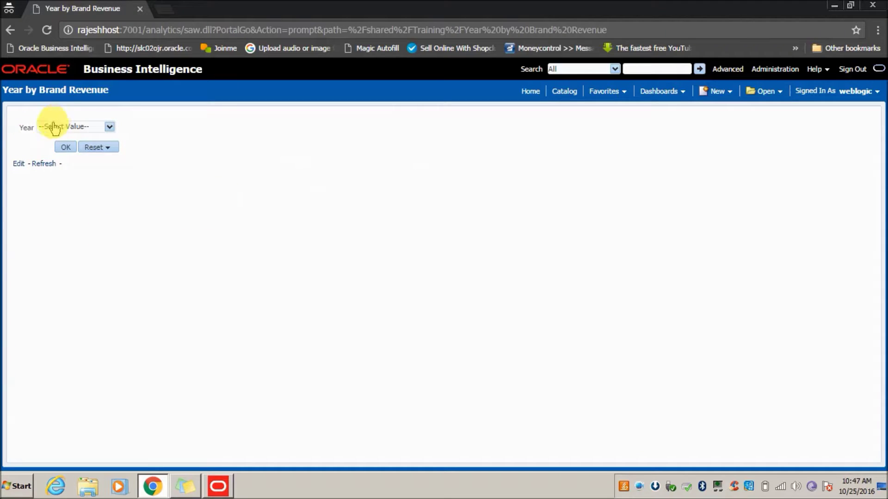
click(110, 132)
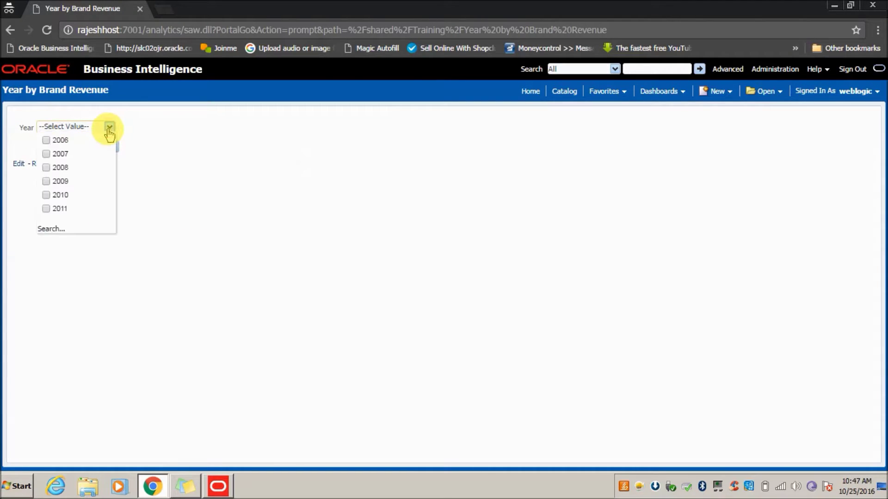
click(47, 140)
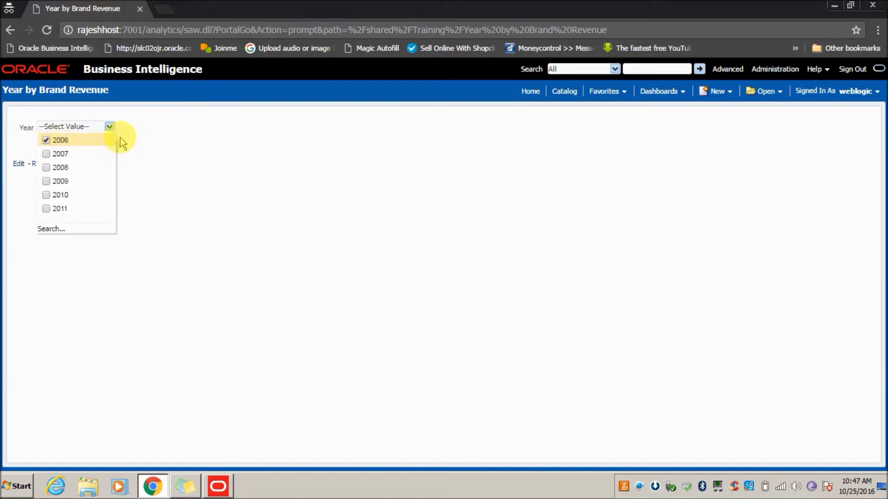
click(218, 134)
click(66, 148)
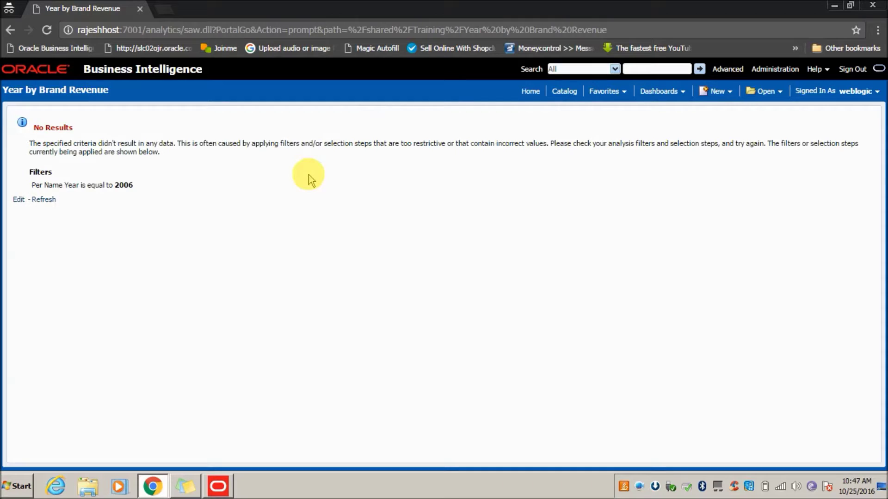
click(20, 200)
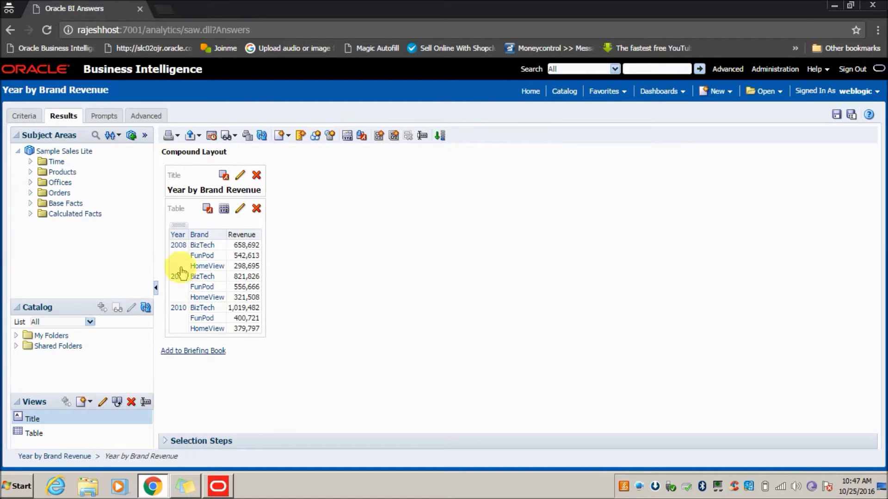
Step: Run Year by Brand Revenue from the Training folder with 2009 as the Year prompt value
click(565, 92)
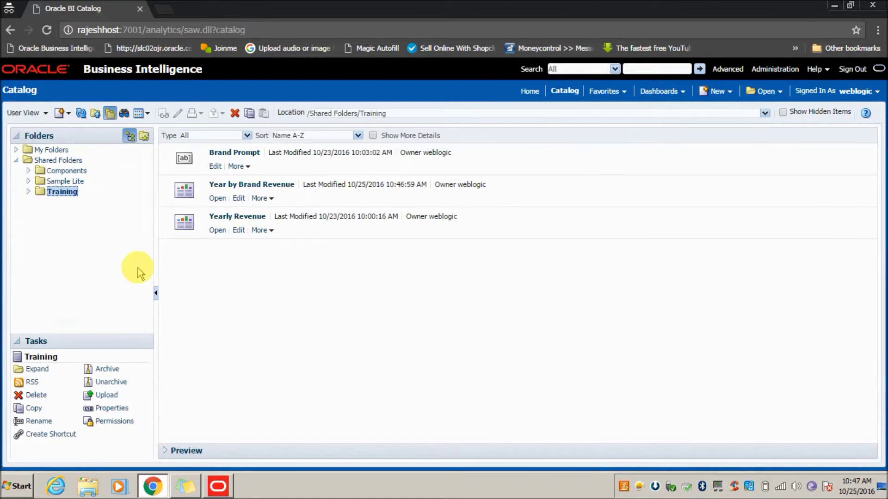
click(216, 198)
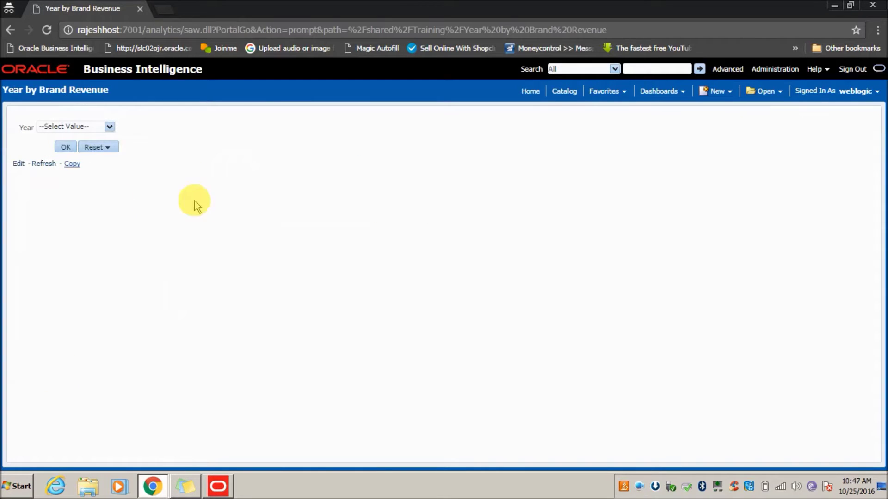
click(111, 127)
click(44, 180)
click(66, 147)
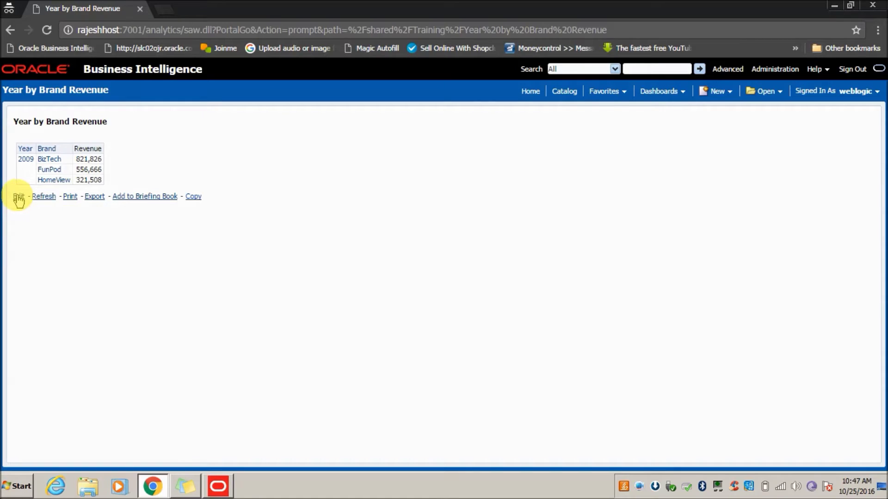
Step: Go back to the catalog and rerun Year by Brand Revenue for 2008
right_click(200, 260)
click(208, 262)
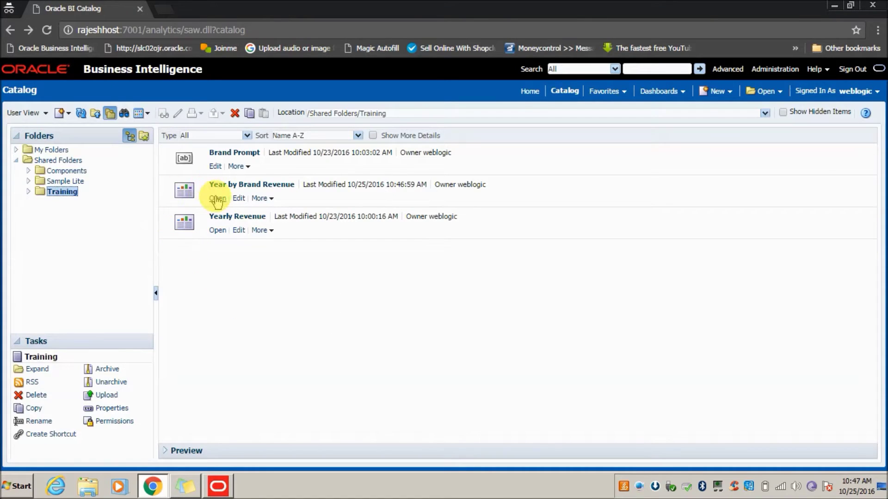
click(217, 199)
click(109, 126)
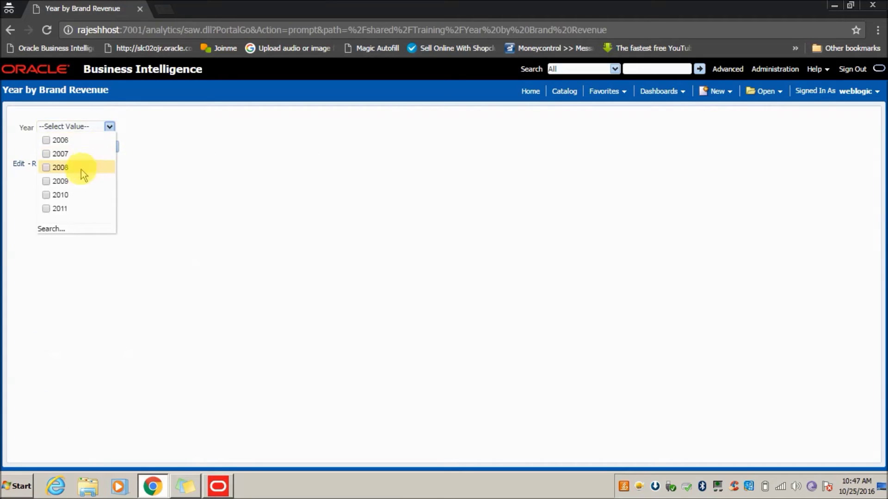
click(47, 167)
click(20, 144)
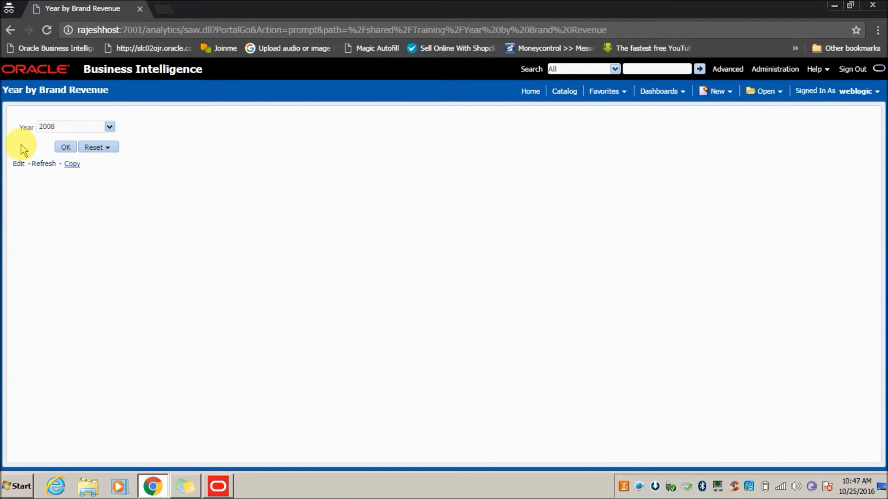
click(65, 147)
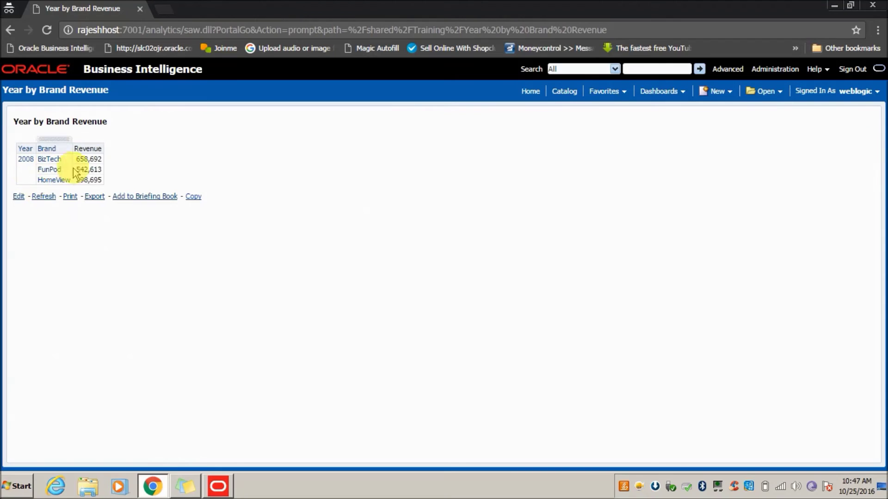